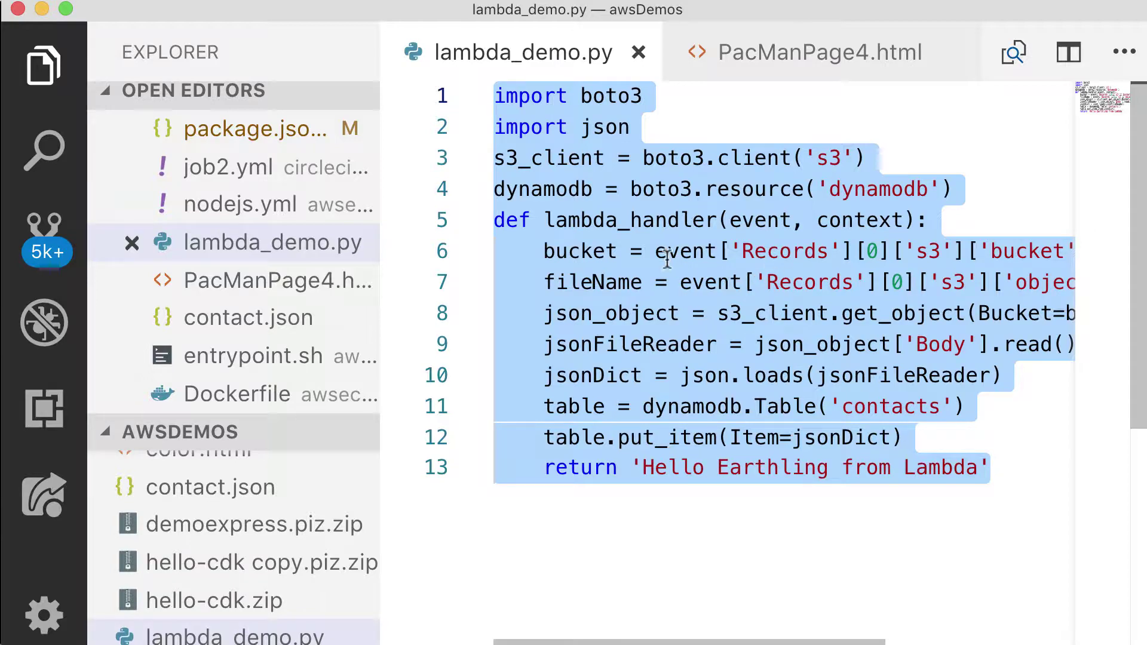
Review the code in lambda_demo.py and select all 13 lines for copying.
scroll(709, 261, "right", 5)
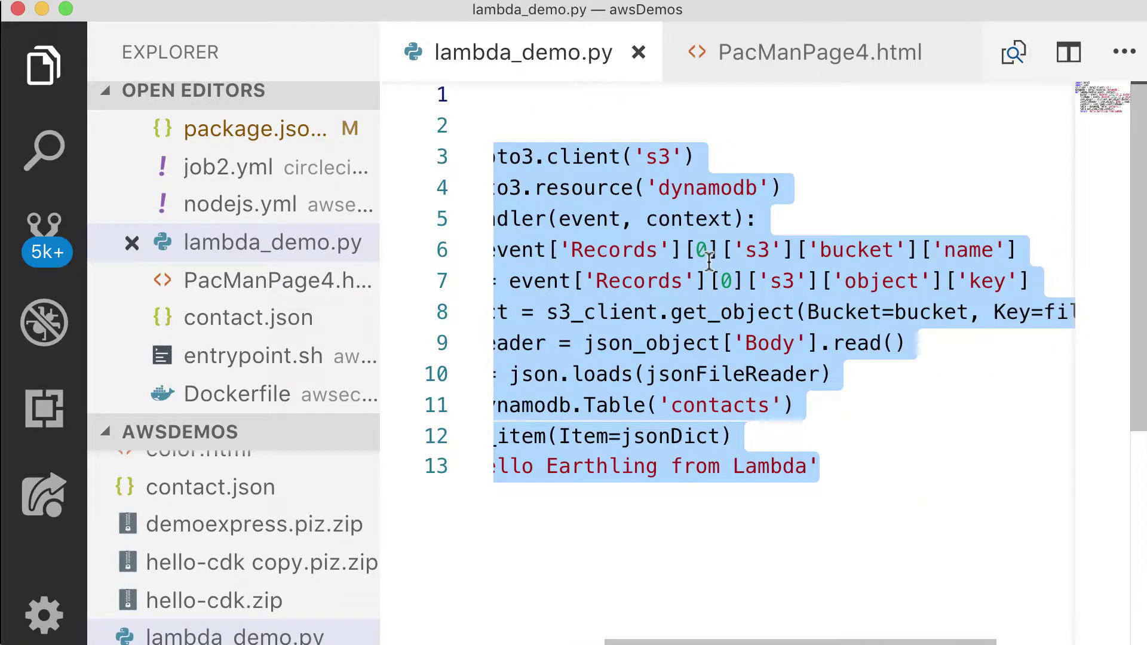
scroll(709, 261, "left", 5)
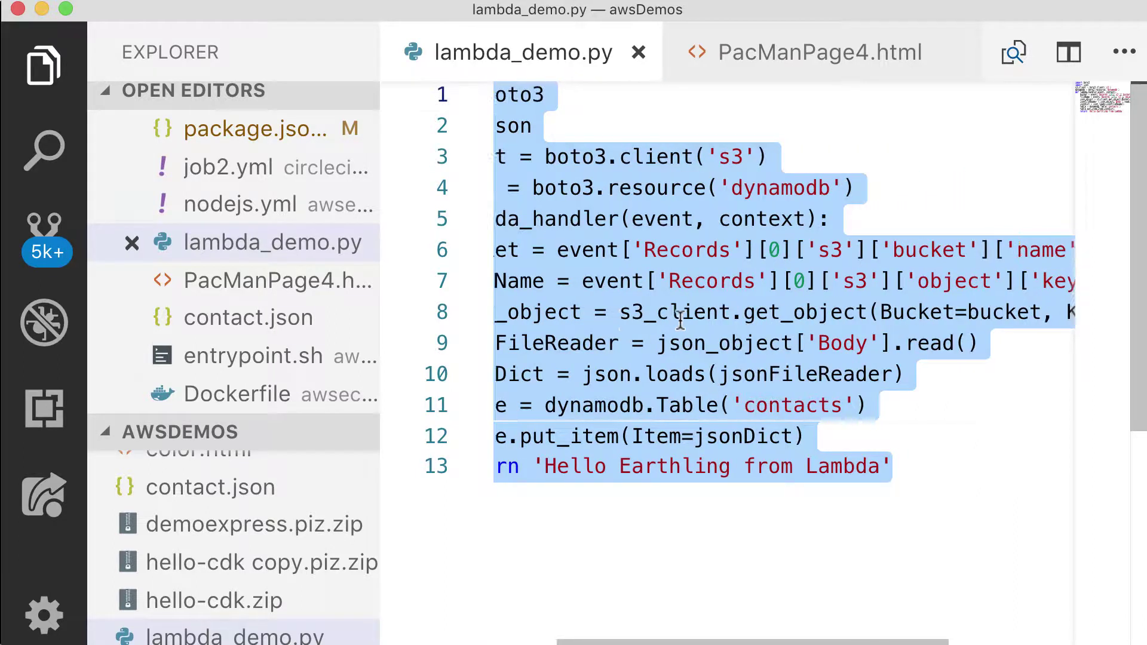
scroll(678, 317, "right", 5)
scroll(678, 317, "right", 5)
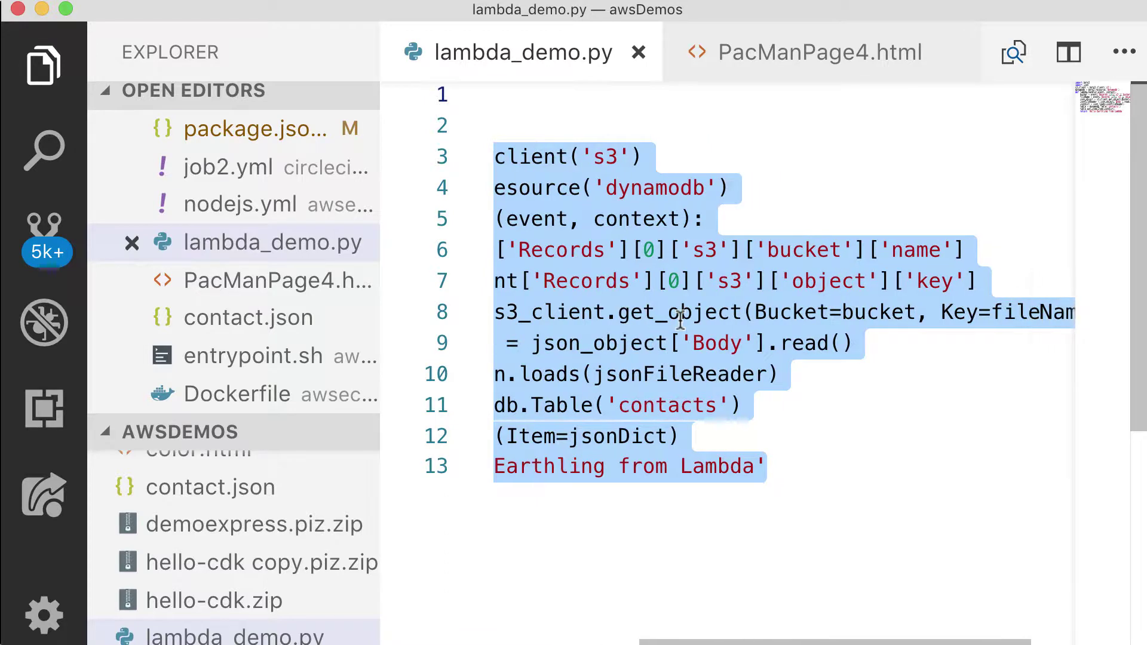
scroll(669, 328, "left", 10)
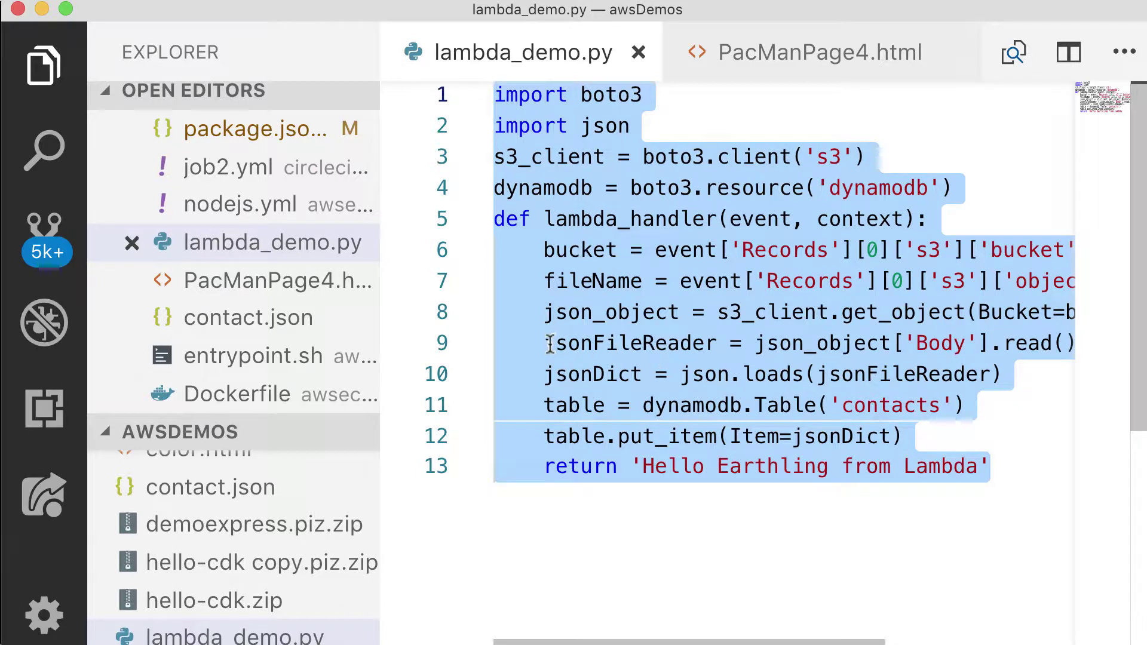
scroll(592, 347, "down", 1)
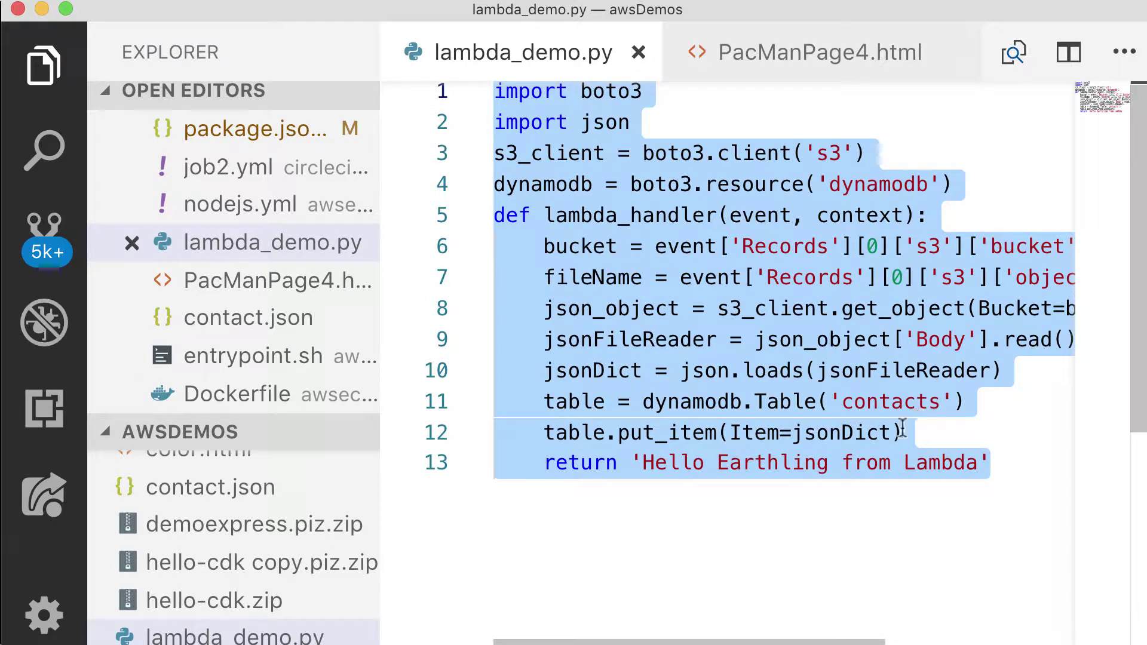
left_click(990, 462)
left_click_drag(990, 462, 493, 89)
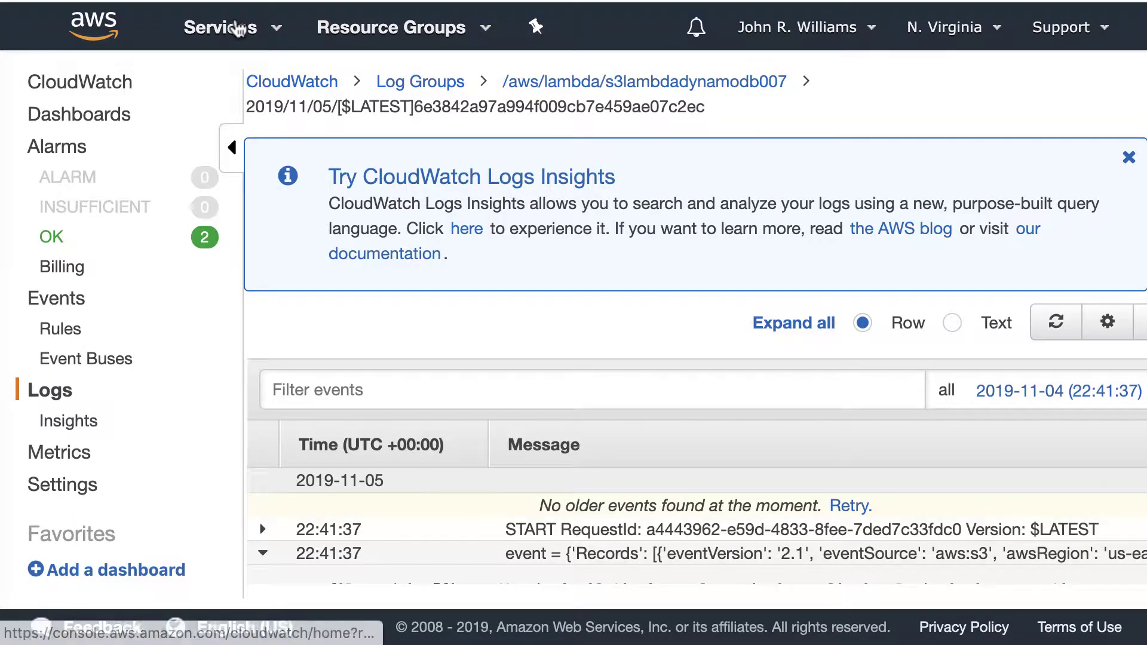
Switch to the AWS console, find the Lambda service, and start creating a new function.
left_click(239, 29)
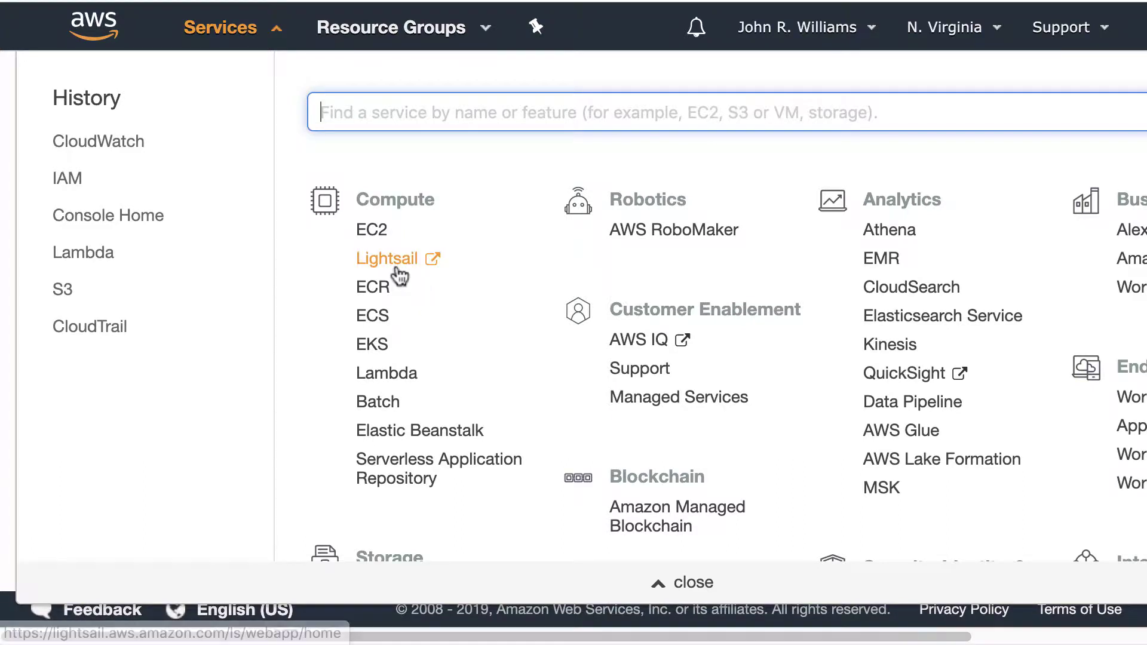
type("Lam")
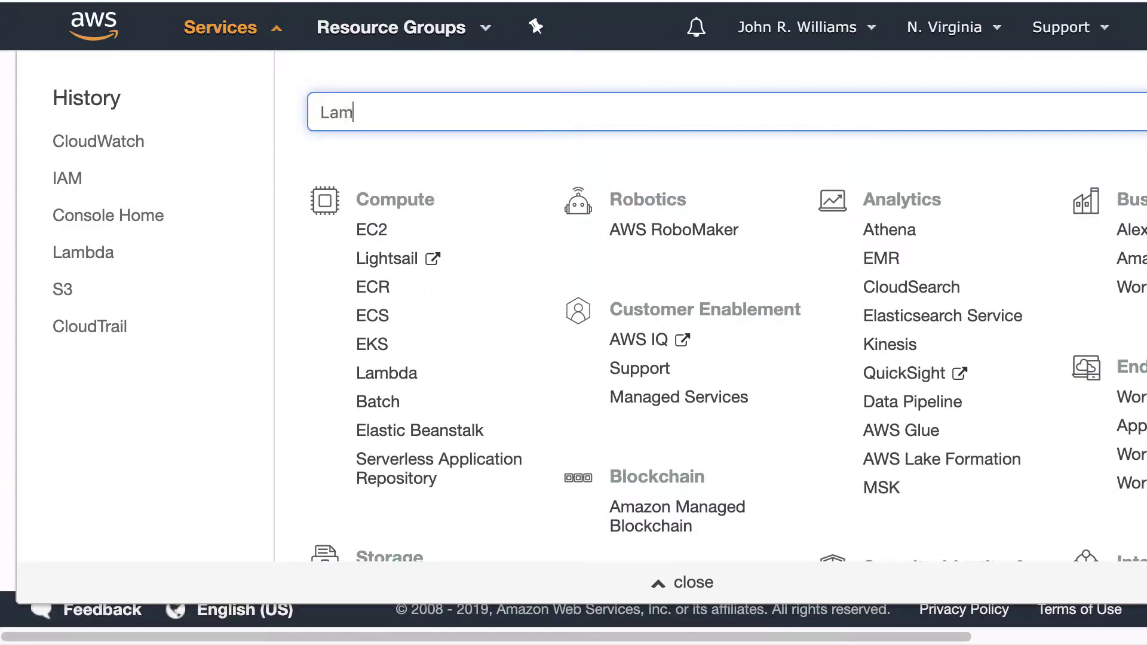
type("b")
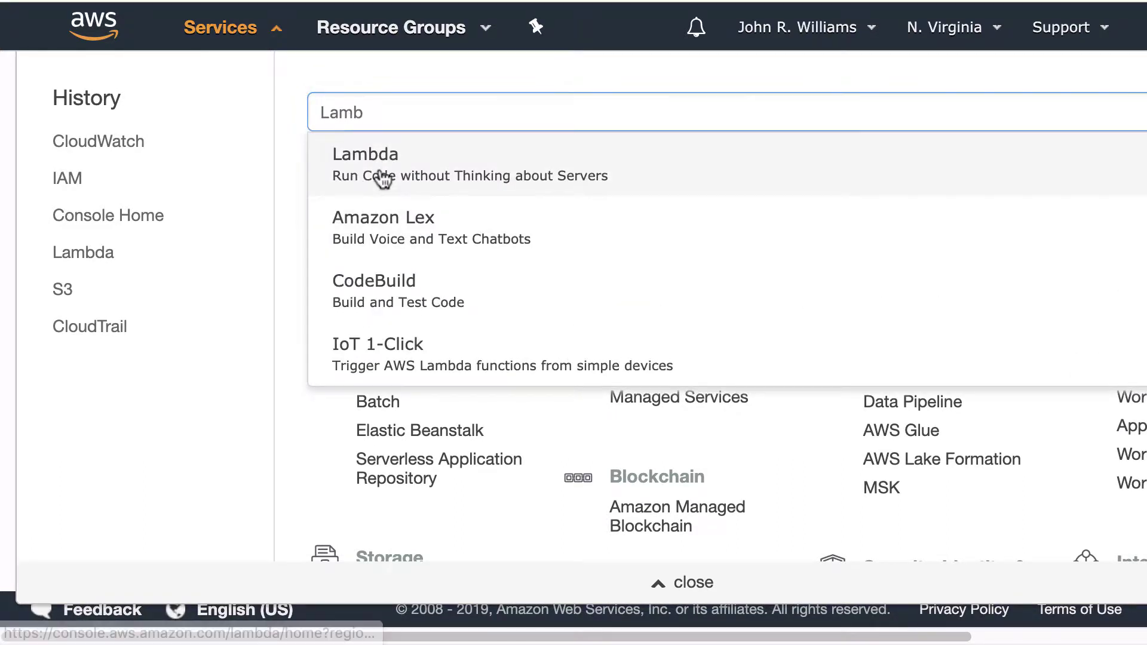
left_click(381, 177)
left_click(909, 169)
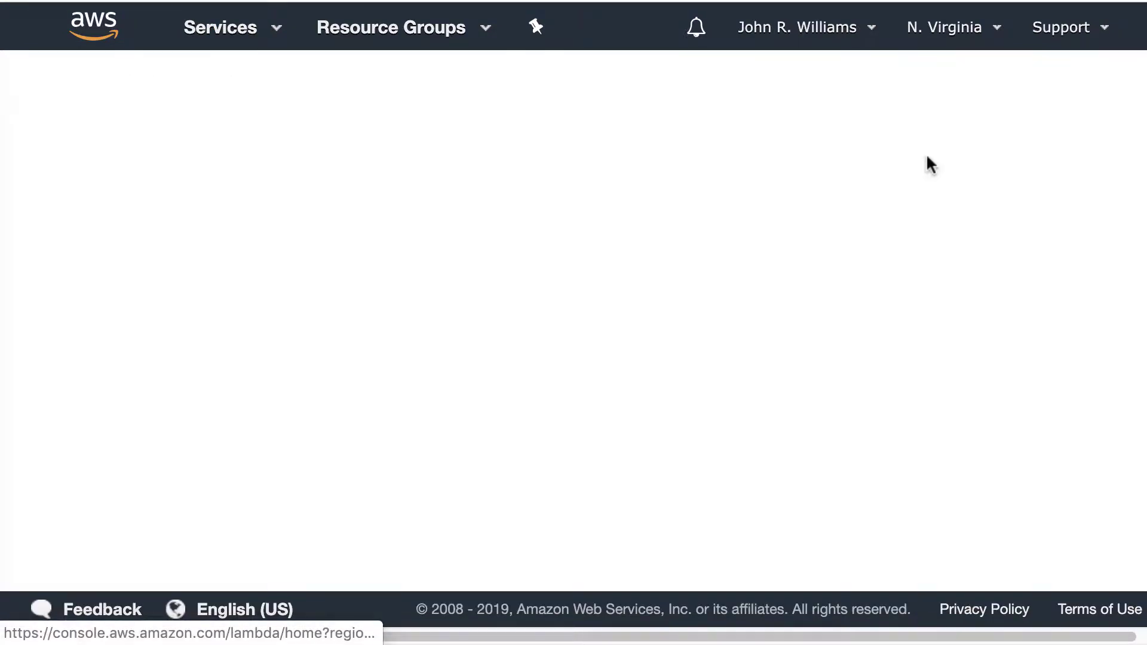
Name the new author-from-scratch function s3lambdadynamodb009.
scroll(430, 338, "down", 3)
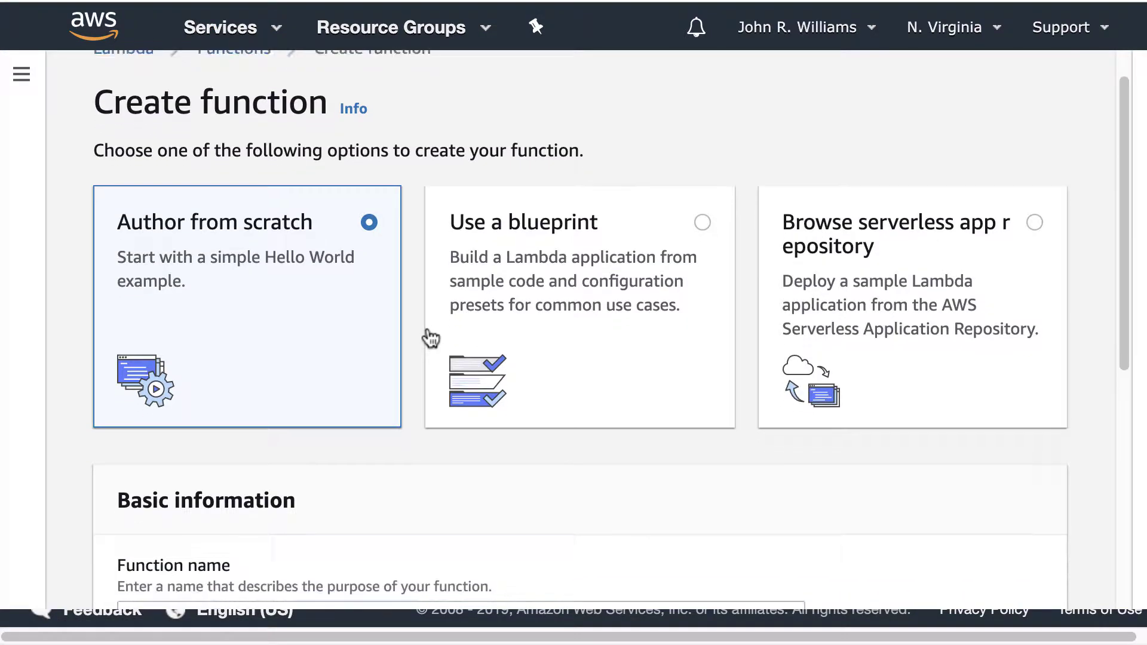
scroll(431, 339, "down", 2)
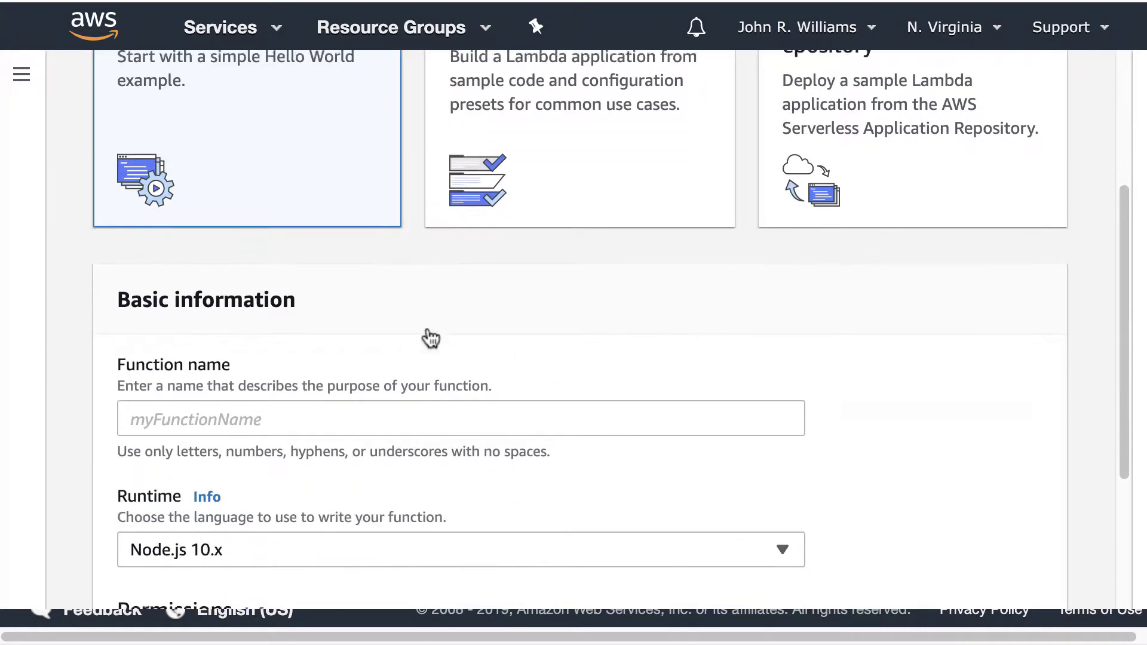
scroll(342, 261, "up", 2)
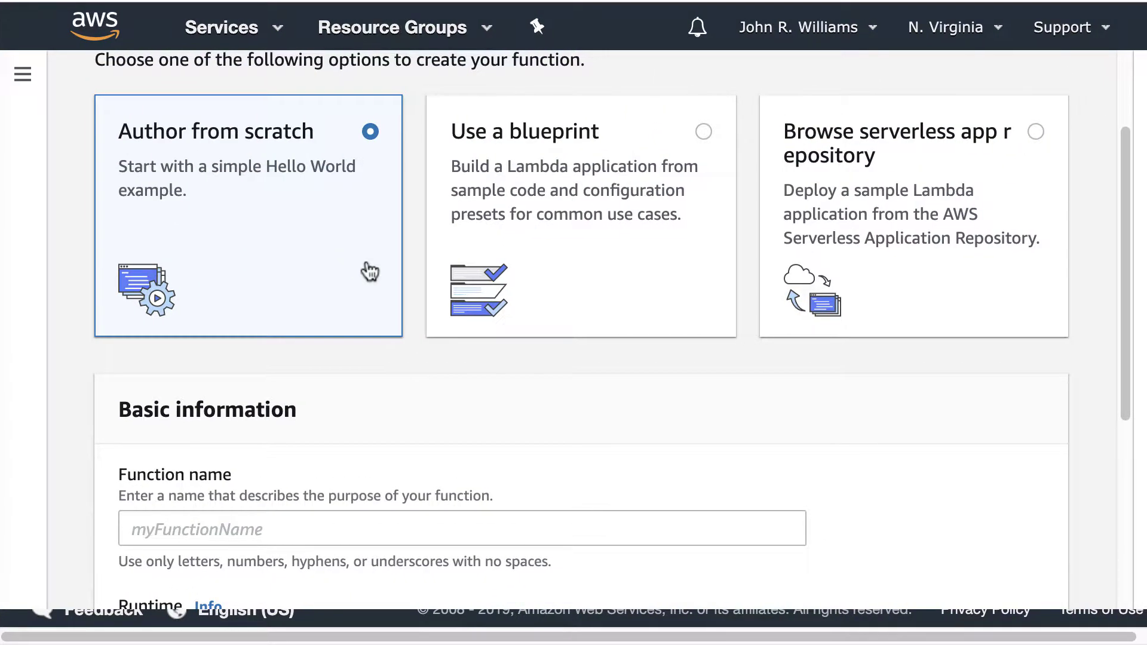
scroll(377, 305, "down", 2)
scroll(374, 301, "down", 3)
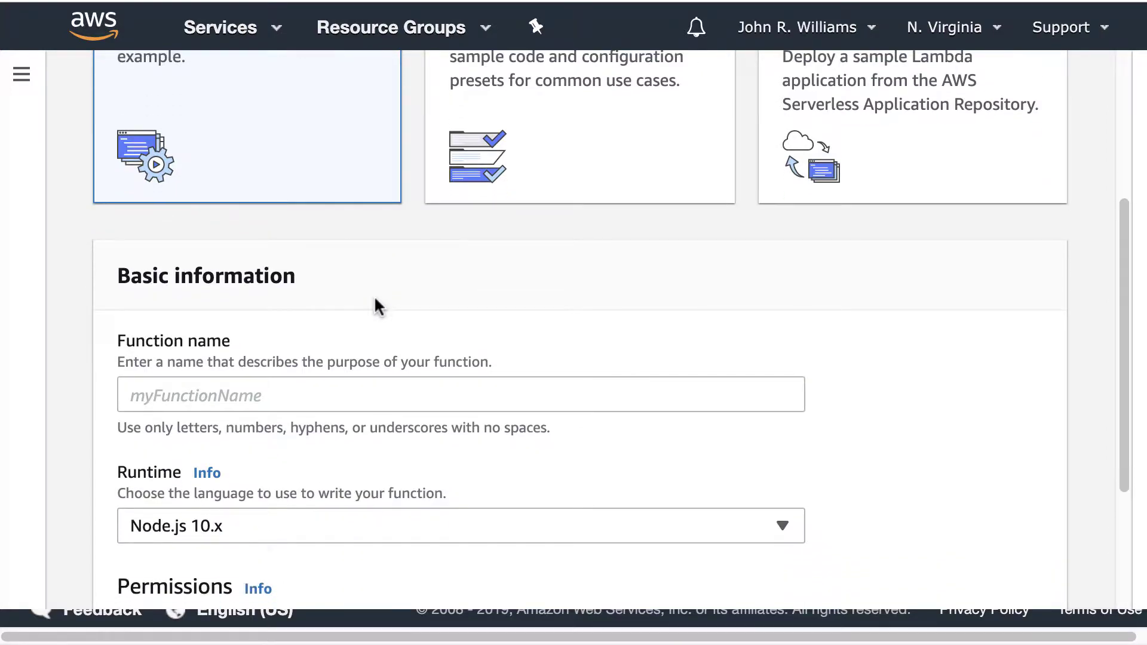
left_click(382, 316)
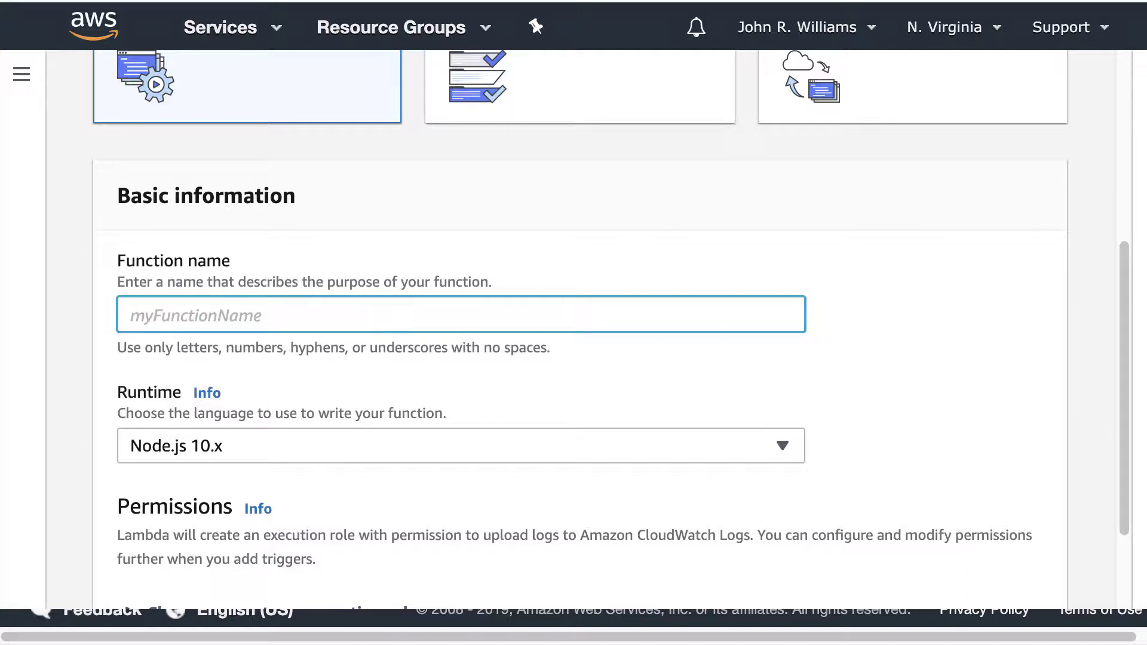
type("s3lambdadynamodb")
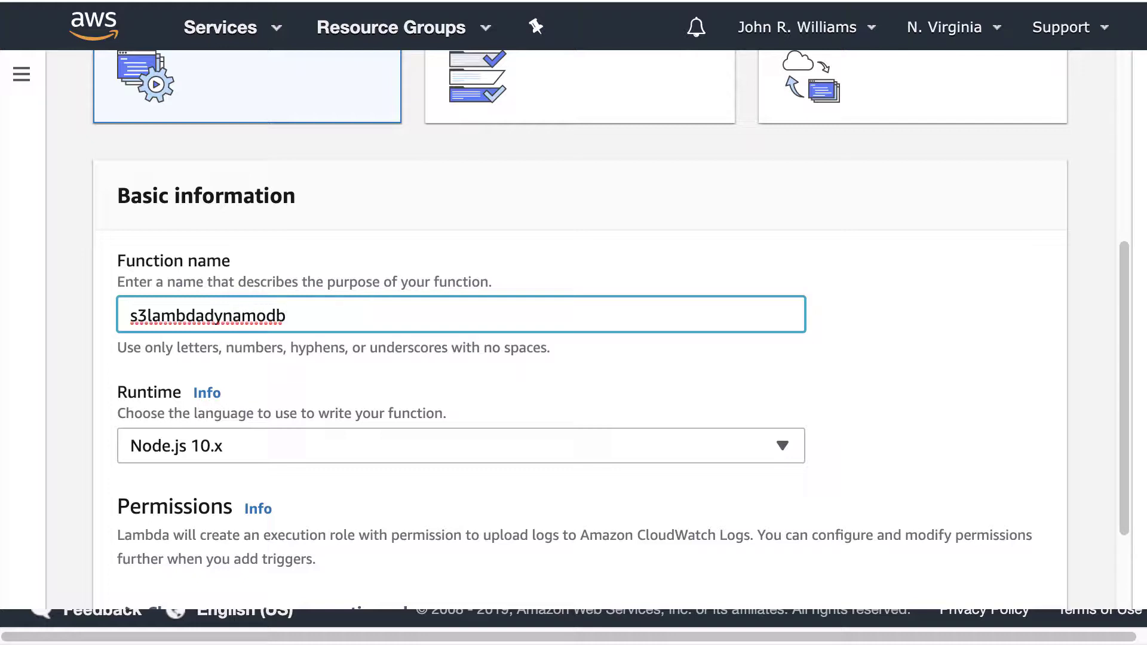
type("009")
Set the function's runtime to Python 3.7 and create the function.
left_click(461, 446)
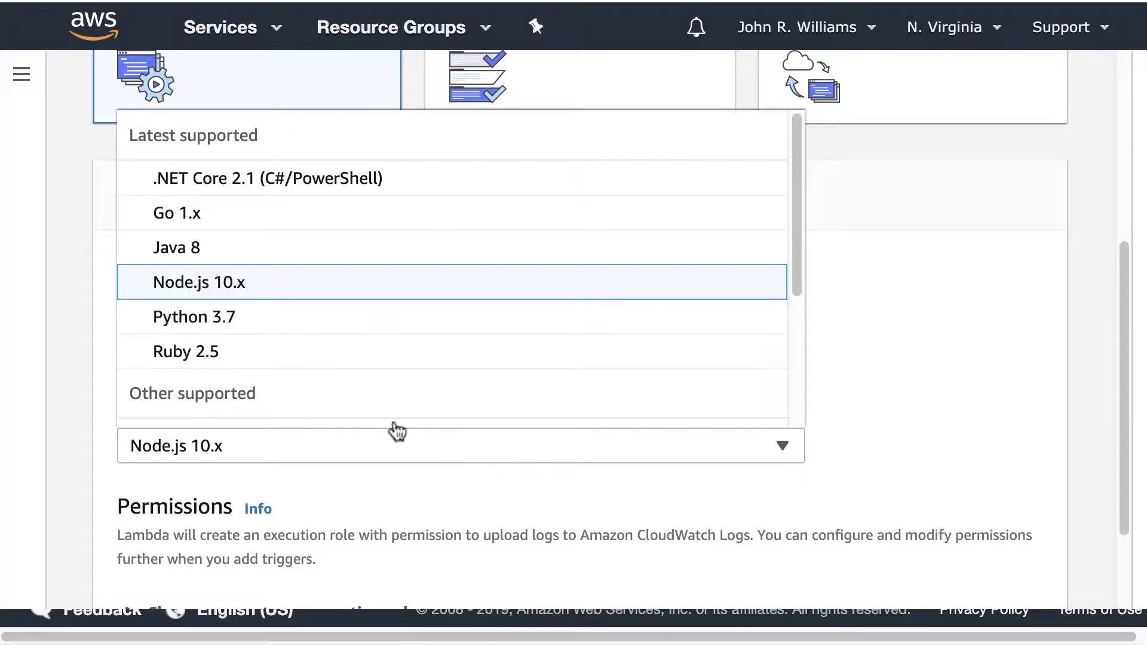
left_click(236, 318)
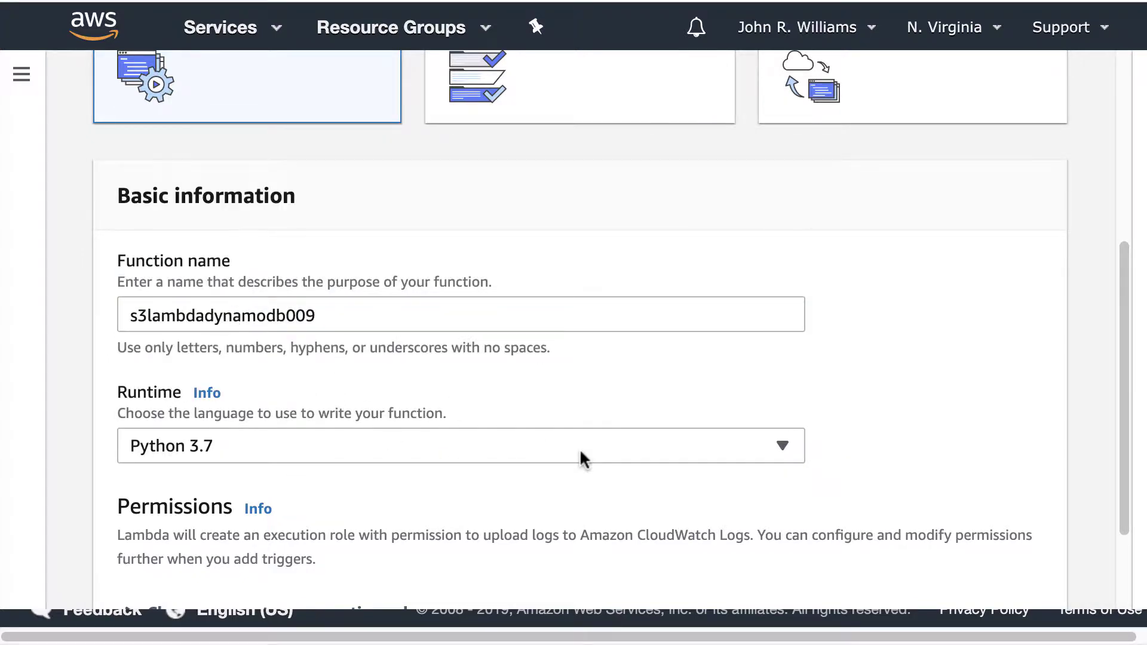
scroll(582, 457, "down", 3)
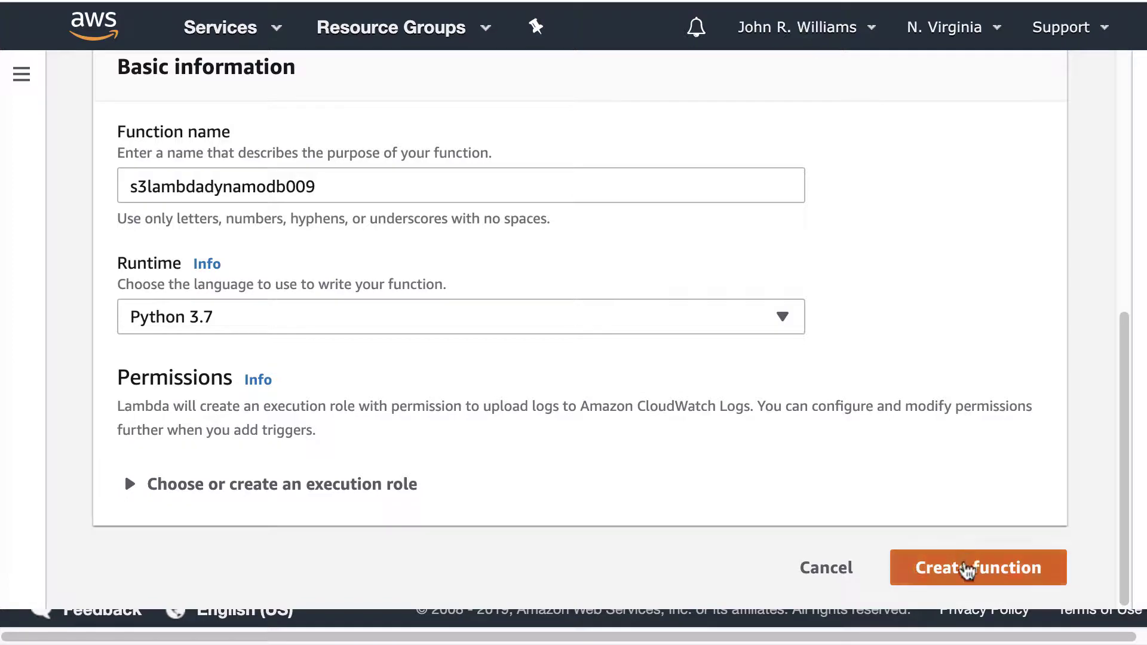
left_click(966, 571)
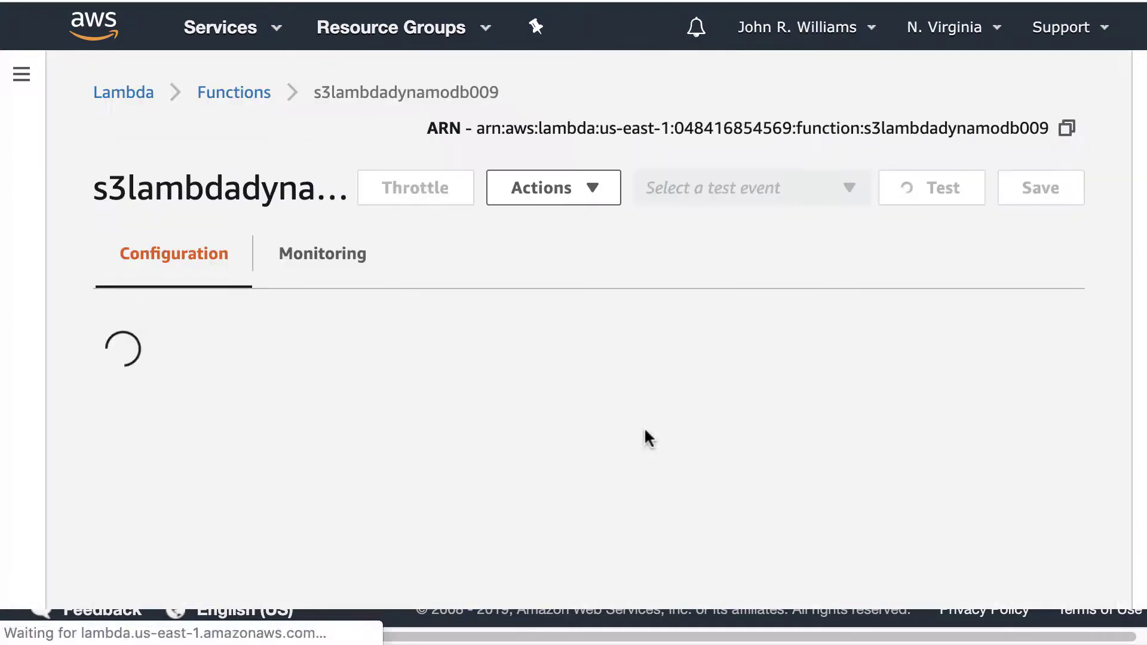
Replace all the default code in lambda_function.py with the copied lambda_demo.py code and save the function.
scroll(647, 441, "down", 3)
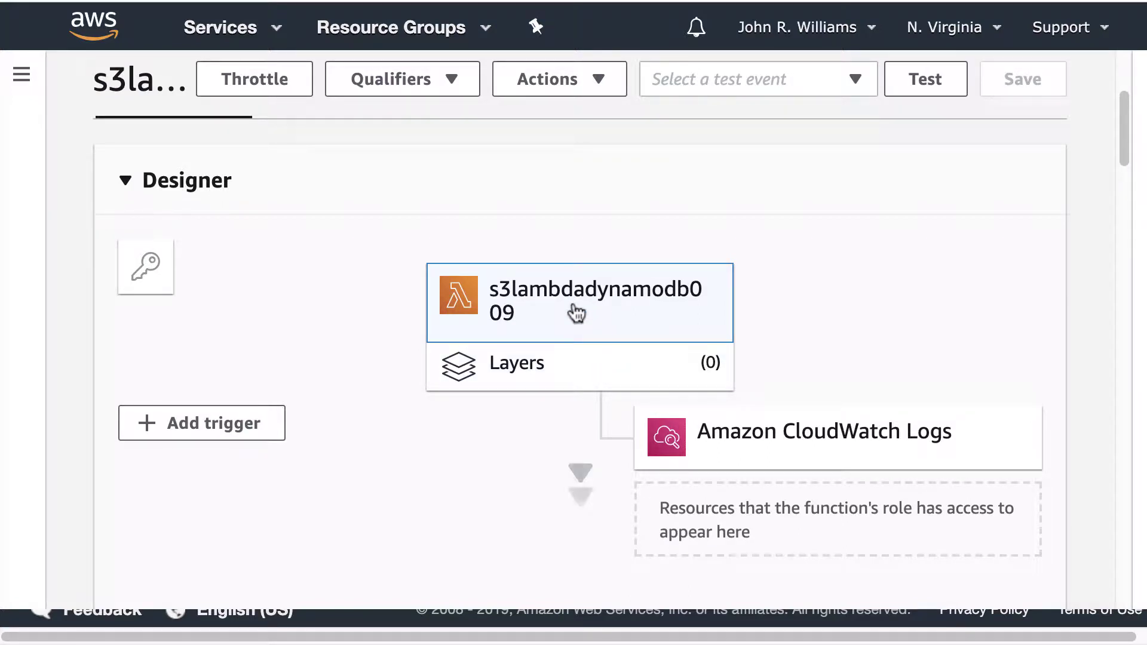
scroll(593, 370, "down", 2)
scroll(593, 370, "down", 7)
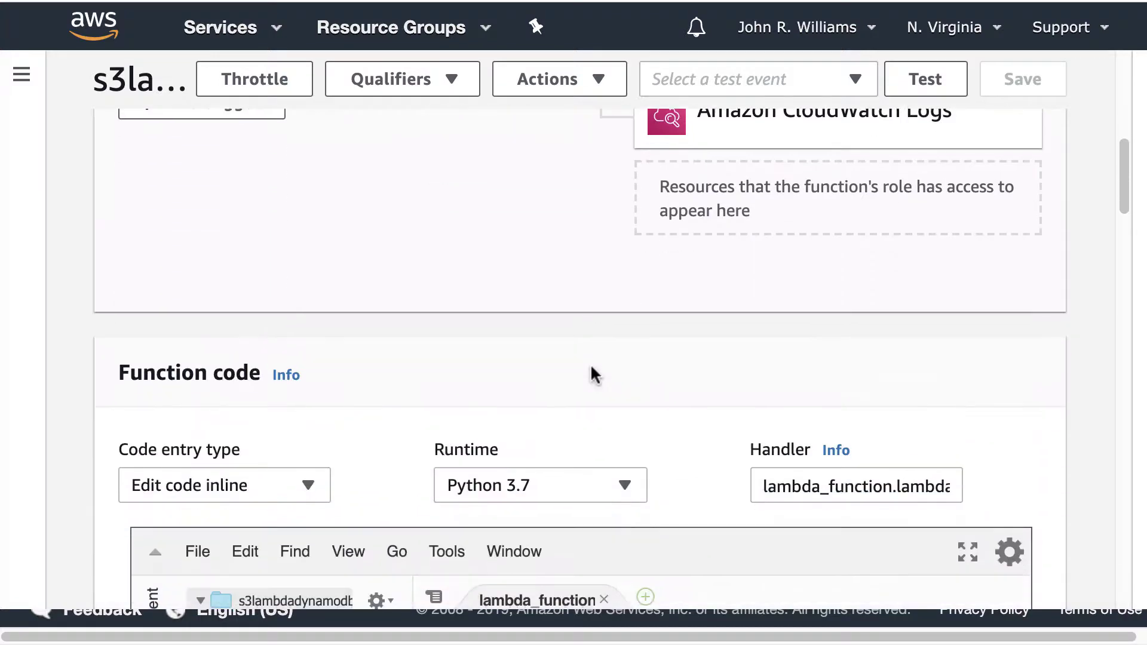
scroll(592, 373, "down", 3)
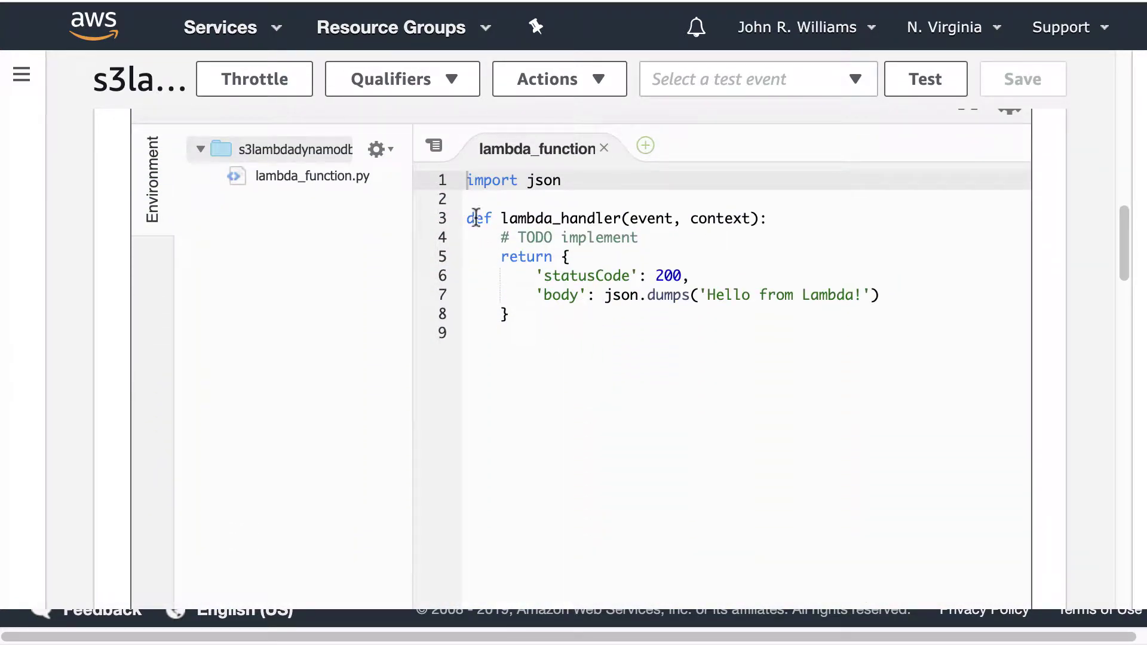
left_click_drag(470, 179, 531, 329)
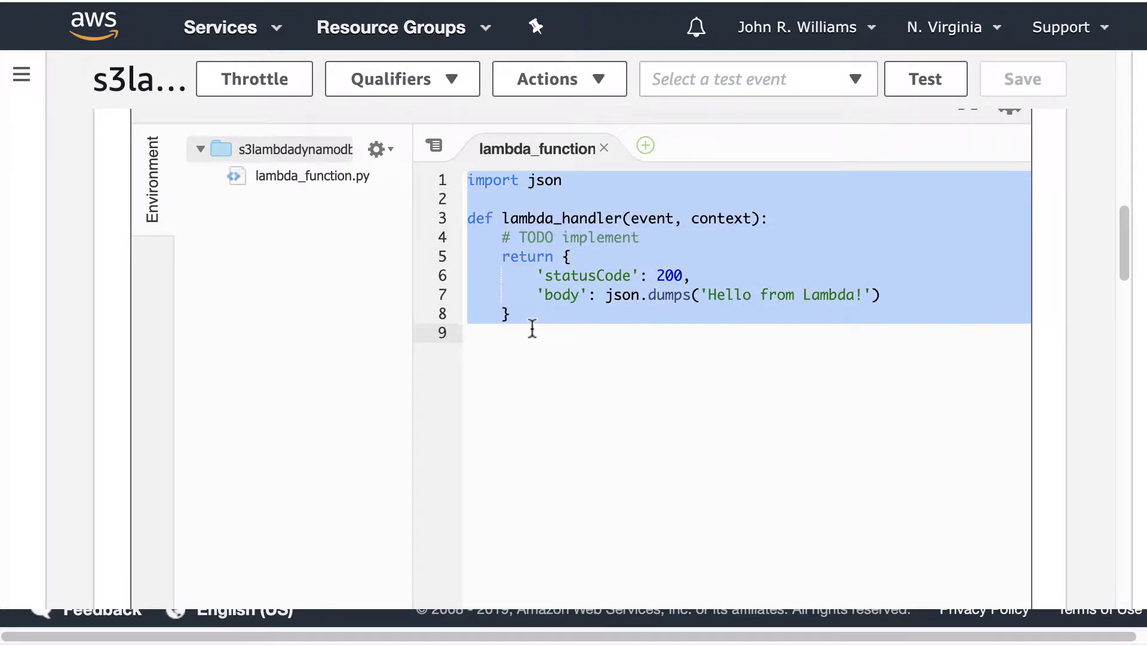
type("import boto3 import json s3_client = boto3.client('s3') dynamodb = boto3.resource('dynamodb') def lambda_handler(event, context):     bucket = event['Records'][0]['s3']['bucket']['name']     fileName = event['Records'][0]['s3']['object']['key']     json_object = s3_client.get_object(Bucket=bucket, Key=fileName)     jsonFileReader = json_object['Body'].read()     jsonDict = json.loads(jsonFileReader)     table = dynamodb.Table('contacts')     table.put_item(Item=jsonDict)     return 'Hello Earthling from Lambda'")
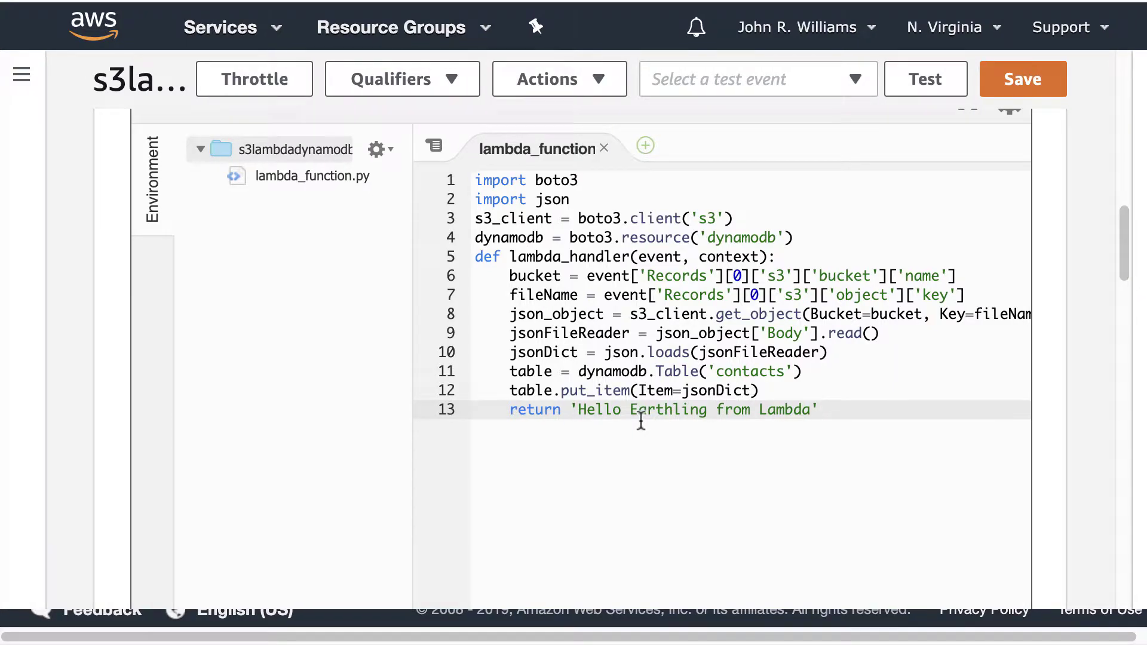
left_click(1026, 82)
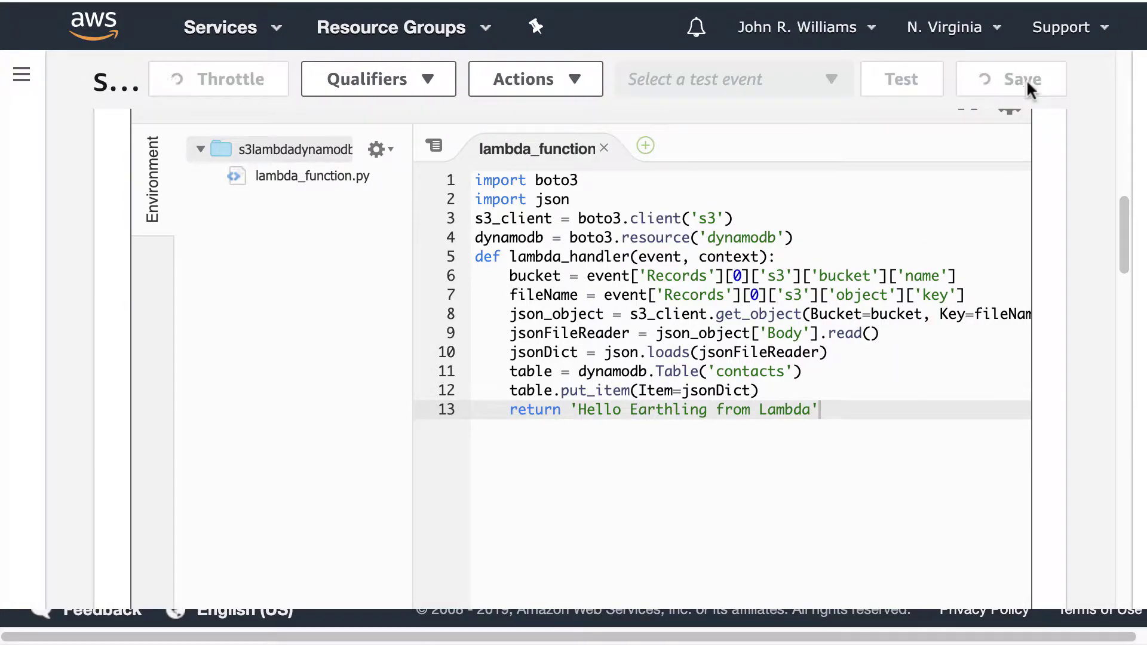
Assign the existing role s3_lambda_dynamodb009 as the function's execution role and save the function.
scroll(727, 355, "down", 5)
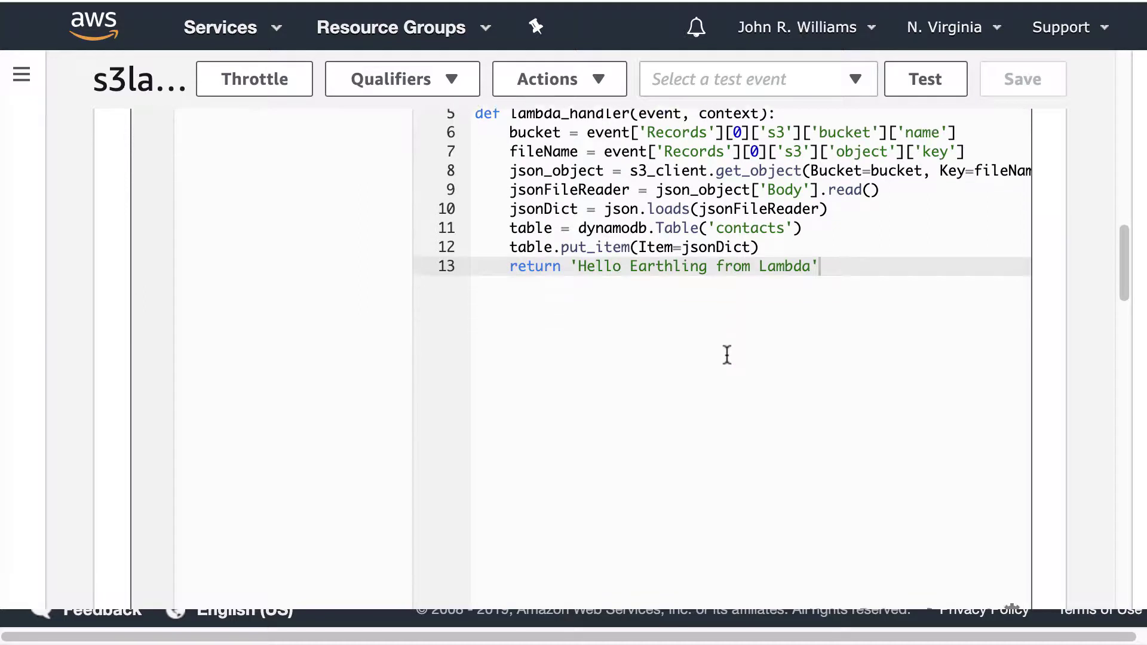
scroll(727, 354, "down", 10)
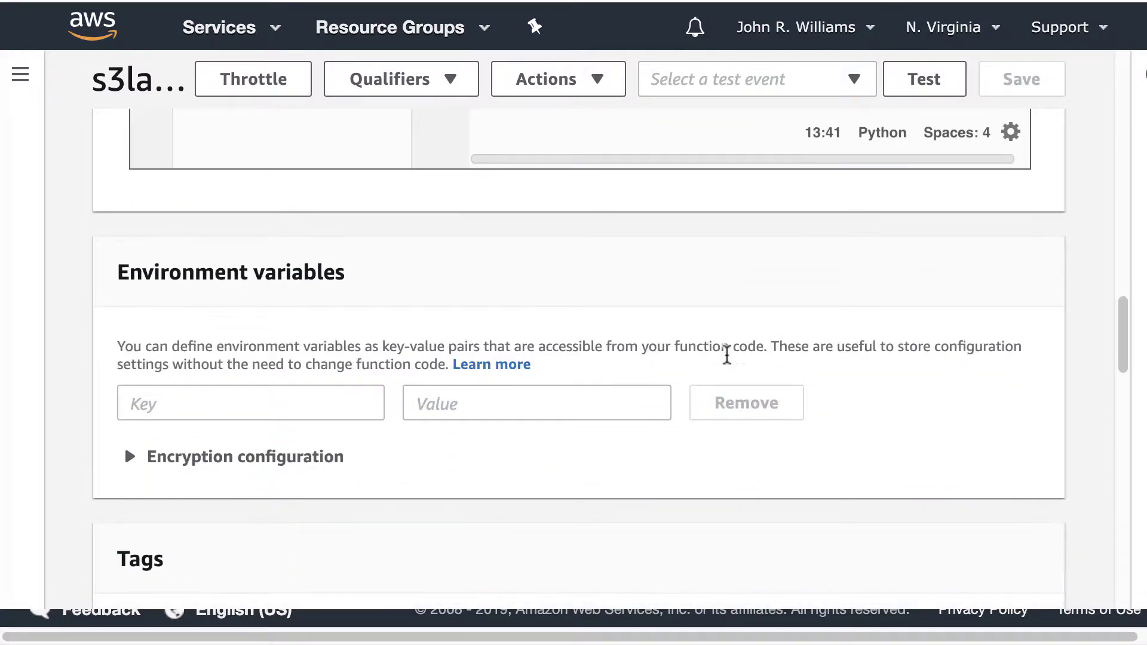
scroll(726, 356, "down", 5)
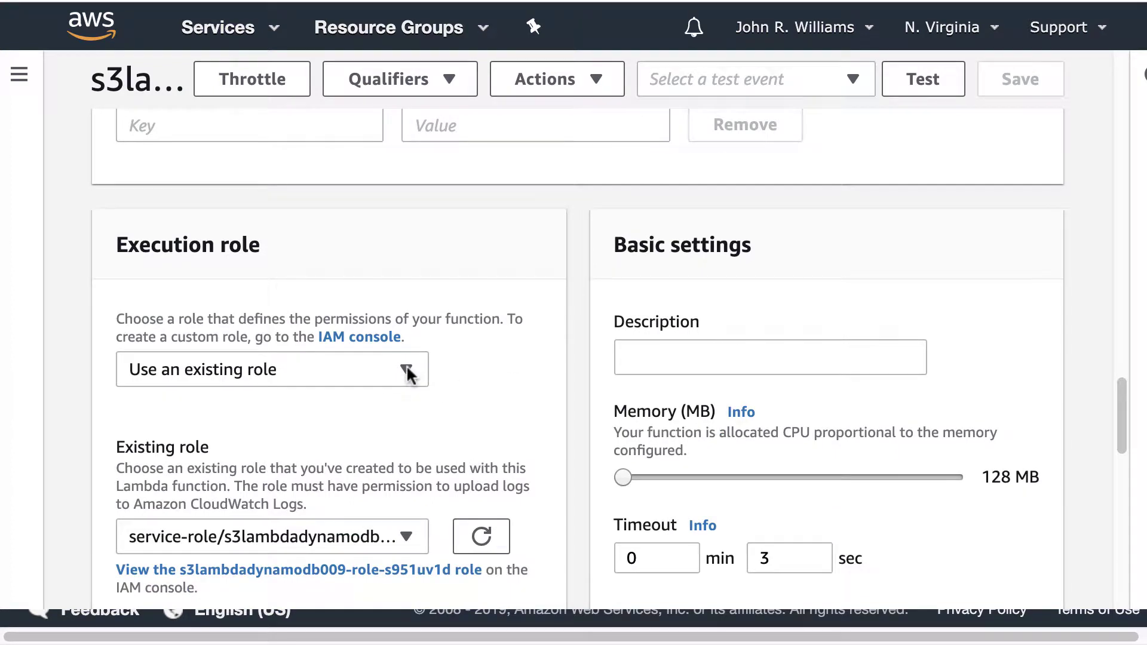
left_click(408, 372)
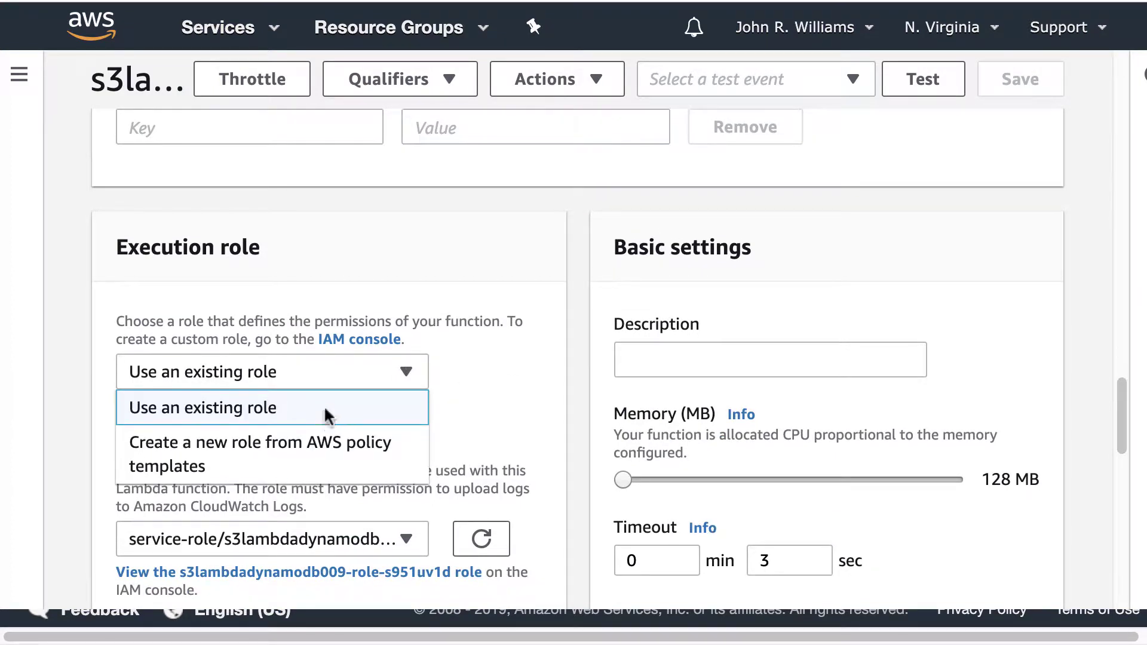
left_click(325, 409)
left_click(398, 539)
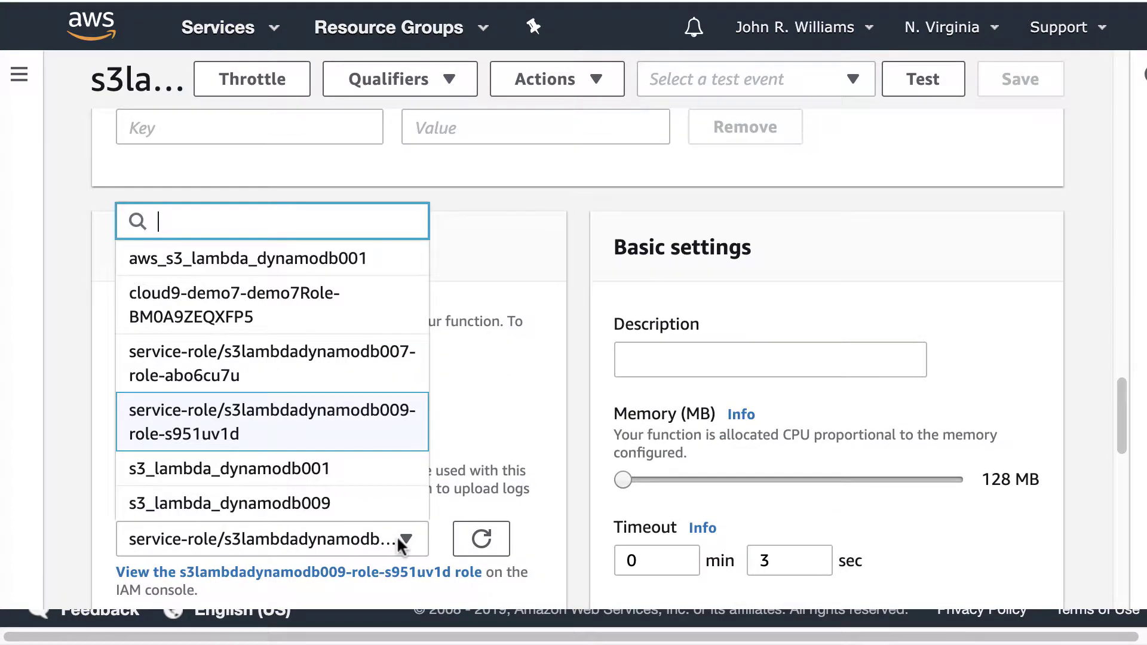
left_click(300, 509)
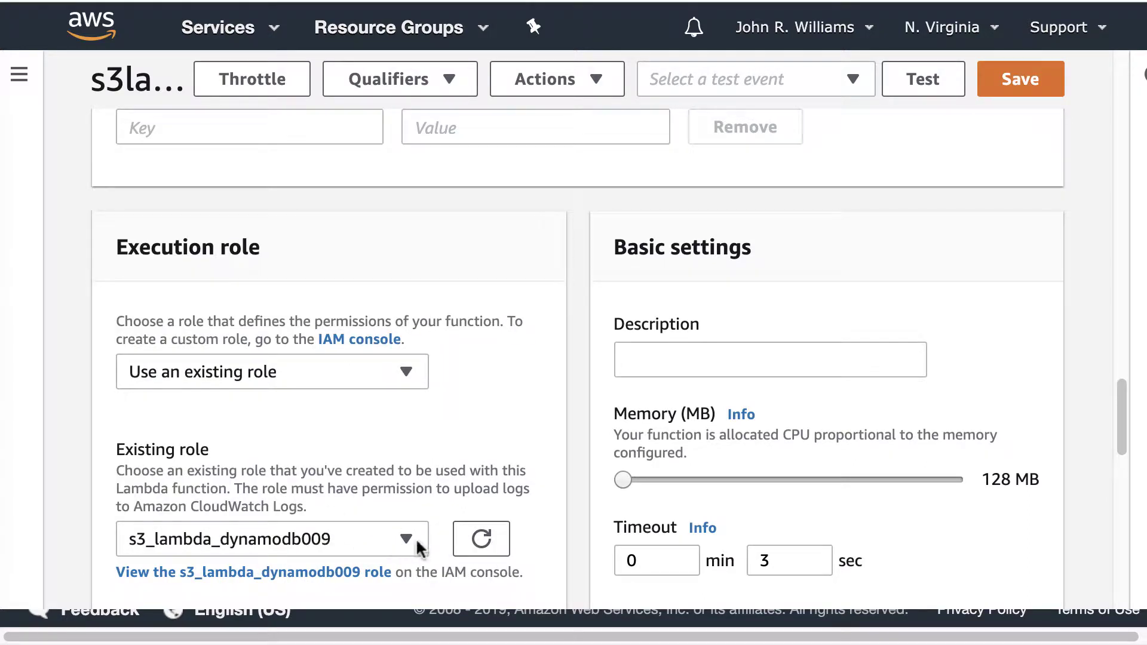
left_click(492, 541)
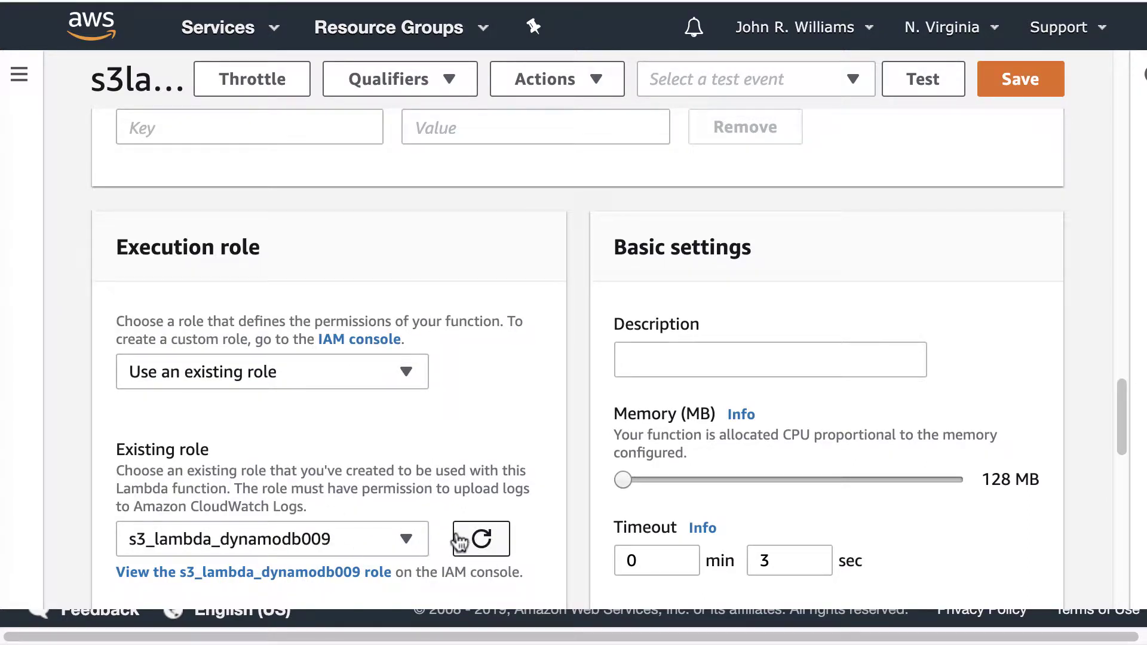
left_click(1023, 93)
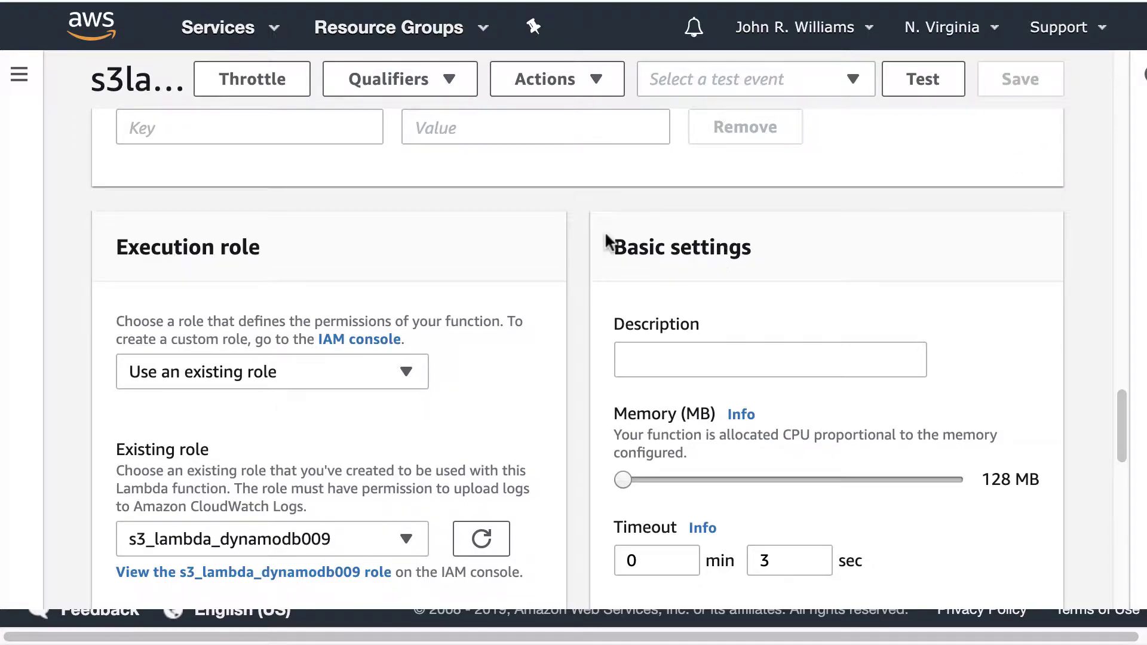
scroll(605, 230, "up", 15)
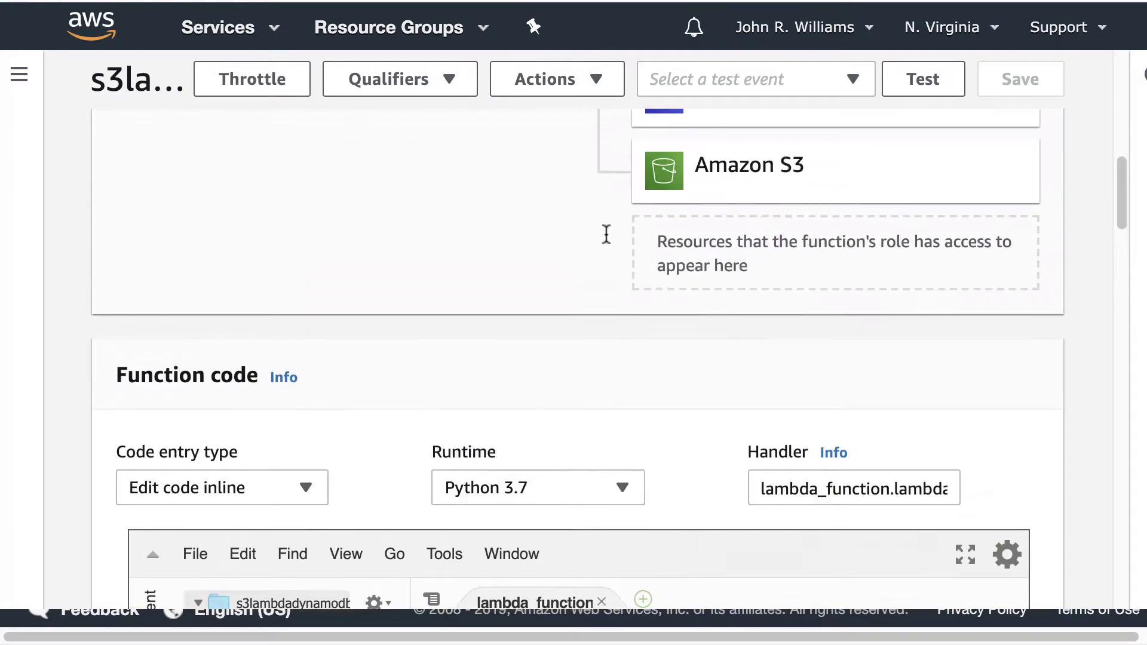
Start adding a trigger to the s3lambdadynamodb009 function and choose S3 as the trigger source.
scroll(607, 233, "up", 8)
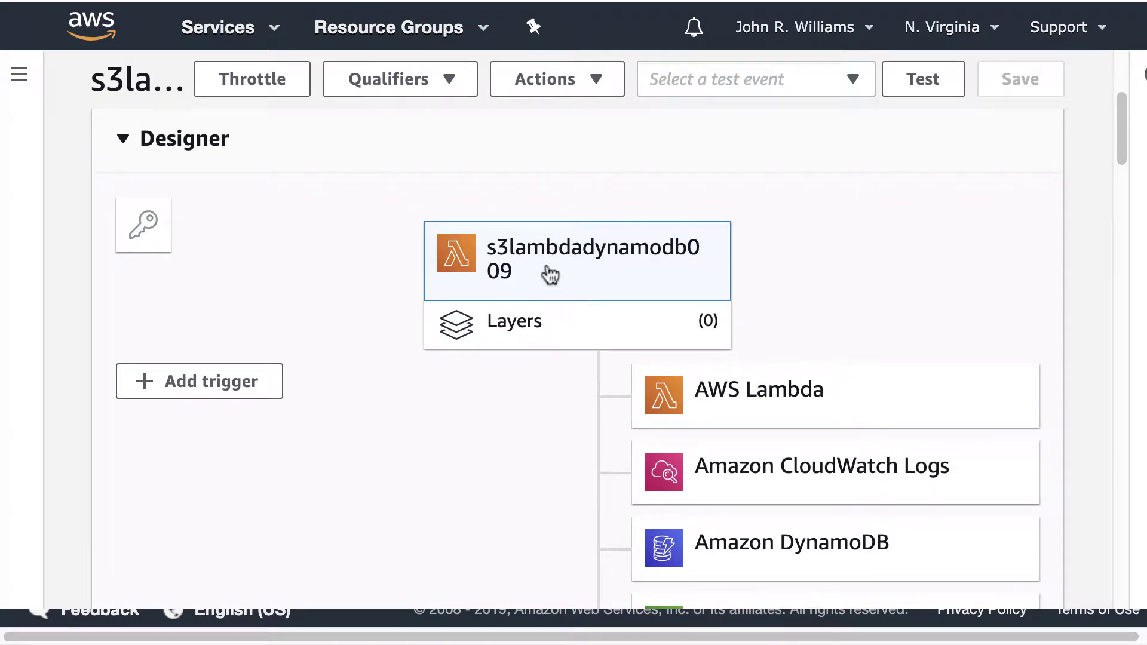
scroll(710, 404, "down", 2)
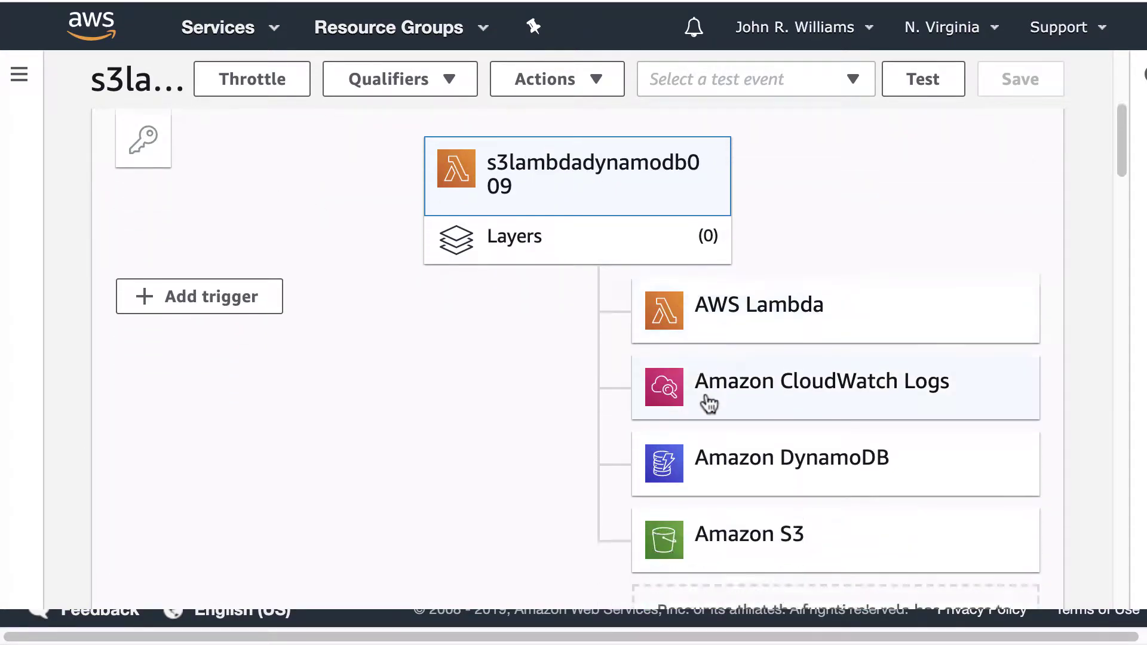
scroll(709, 404, "down", 1)
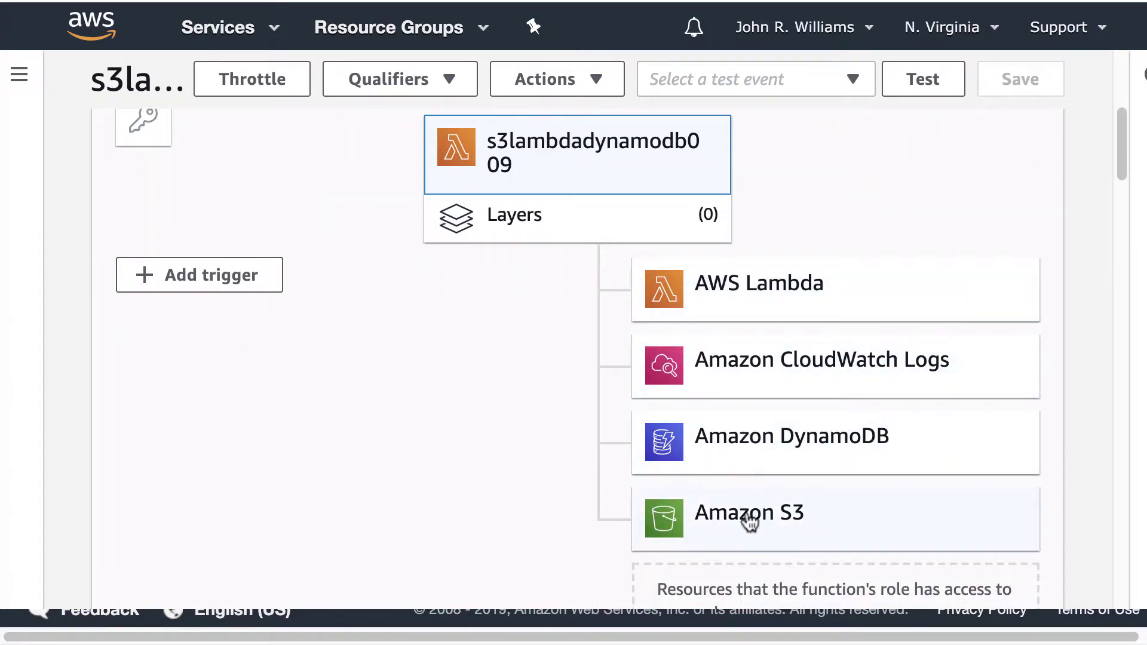
scroll(746, 517, "down", 2)
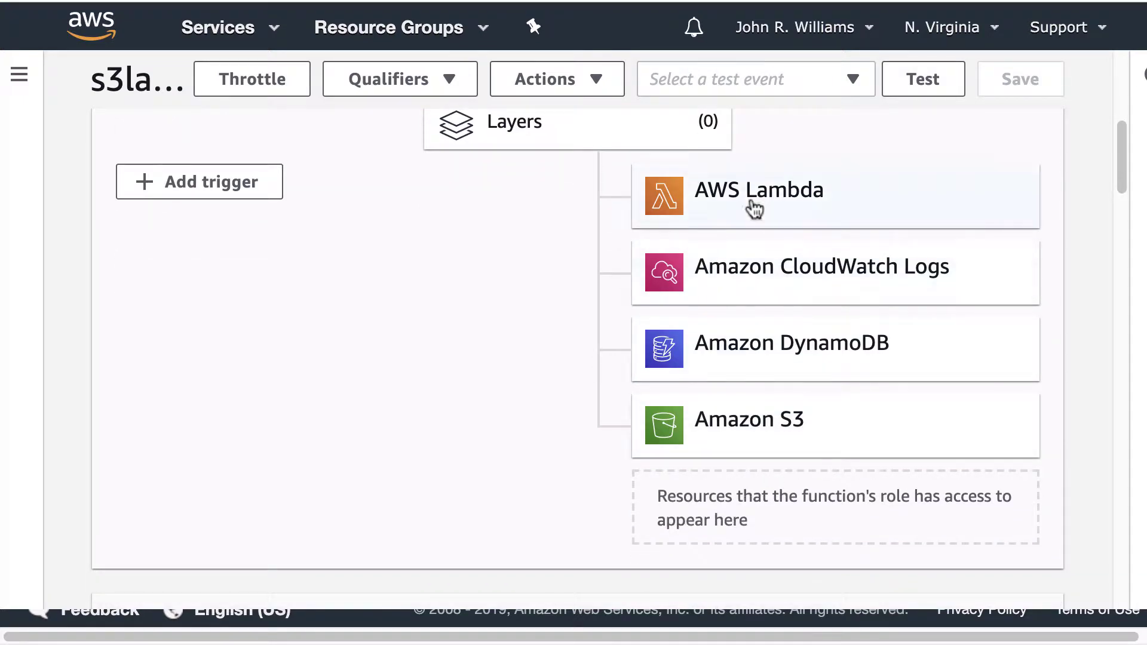
scroll(754, 209, "up", 3)
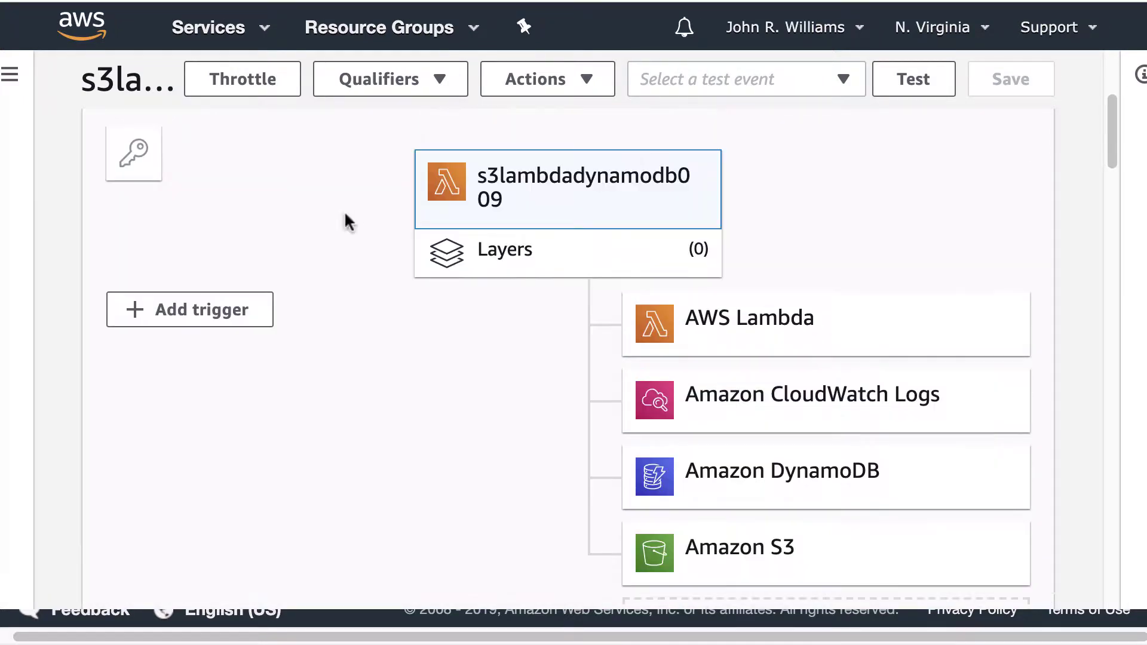
left_click(174, 315)
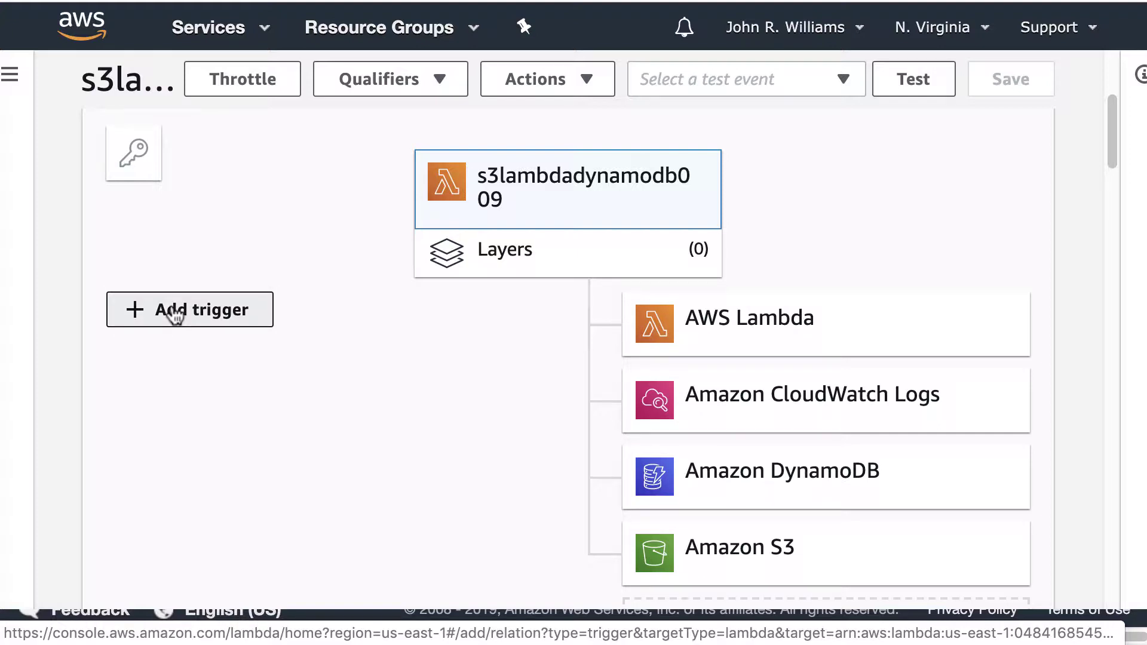
left_click(173, 315)
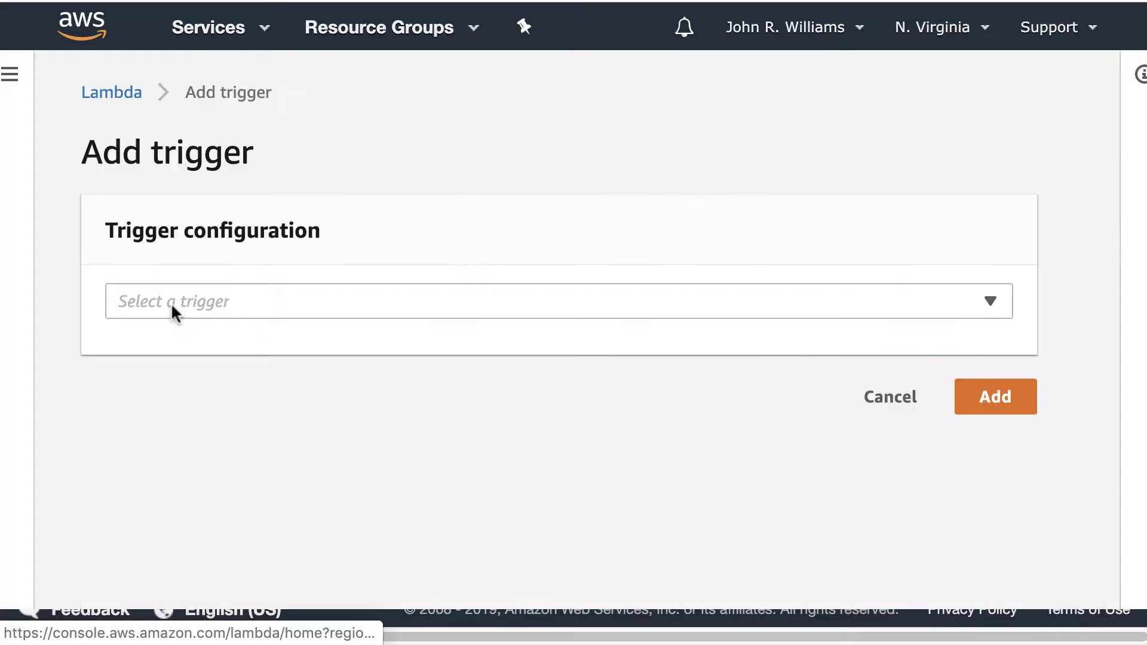
left_click(207, 301)
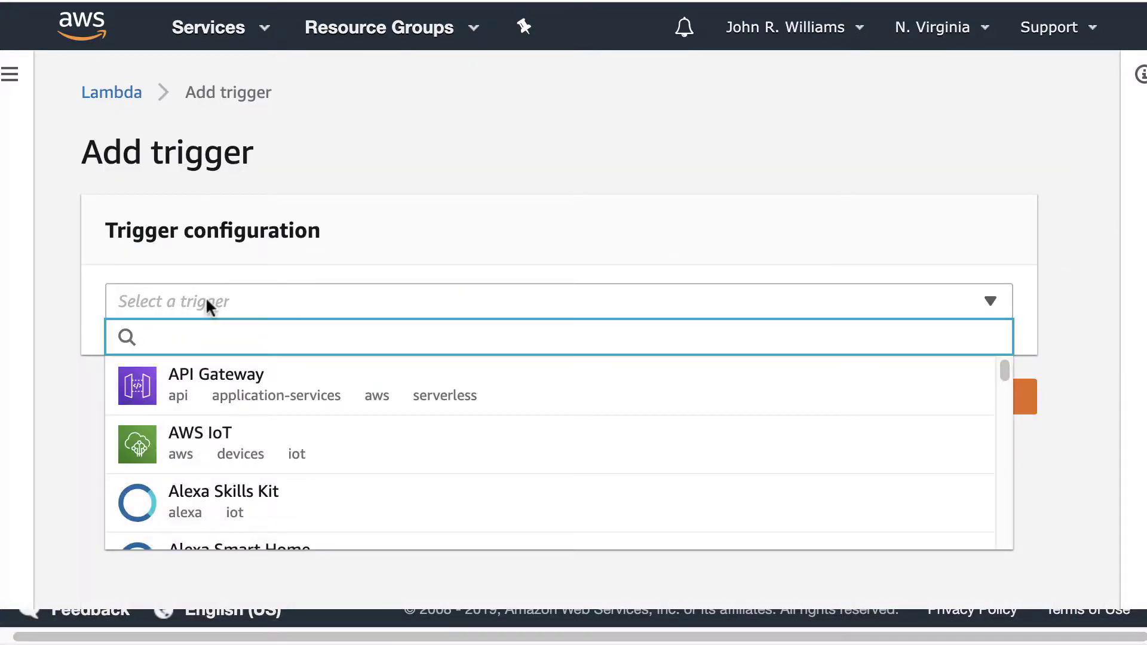
type("s3")
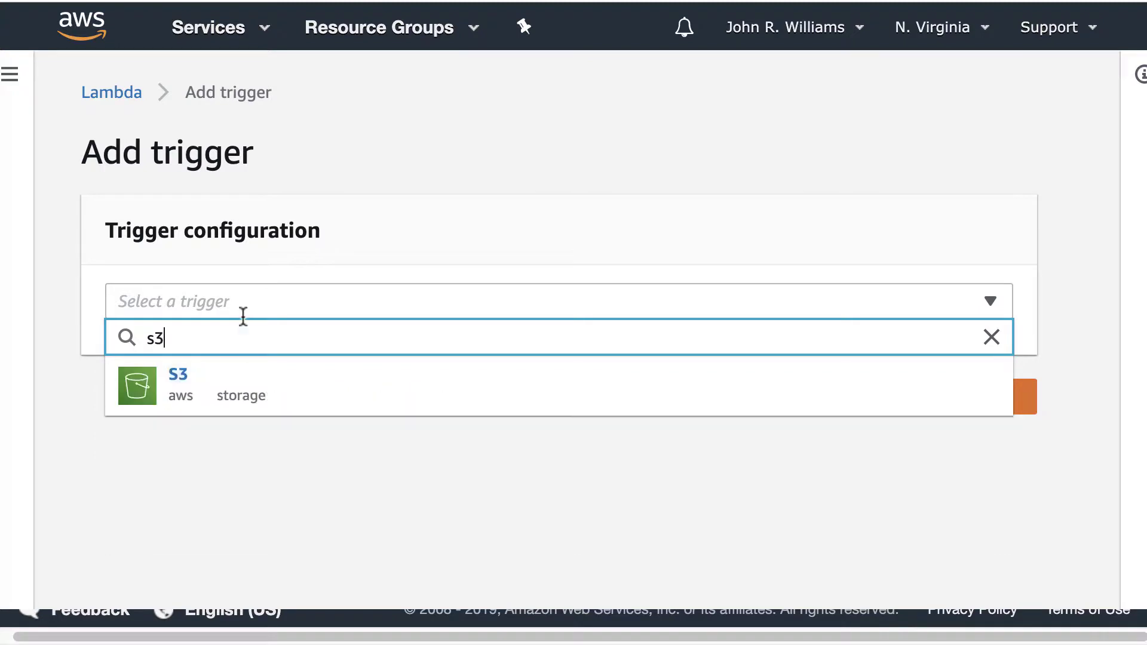
left_click(159, 391)
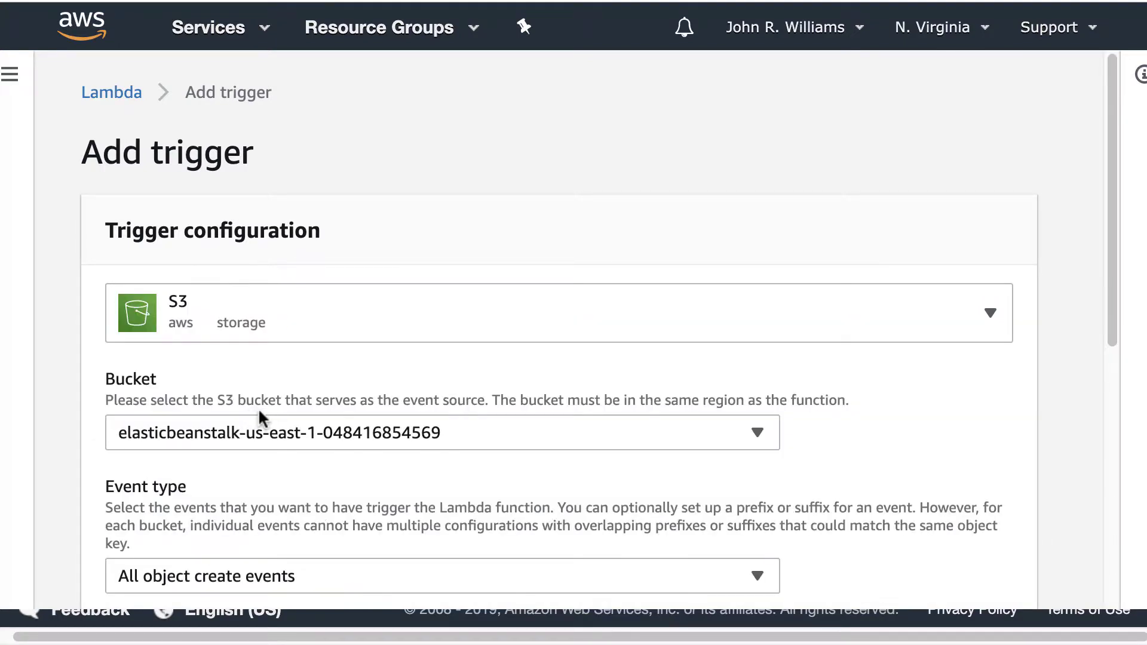
Set the trigger's source bucket to tangobucket.
scroll(258, 407, "down", 2)
left_click(531, 350)
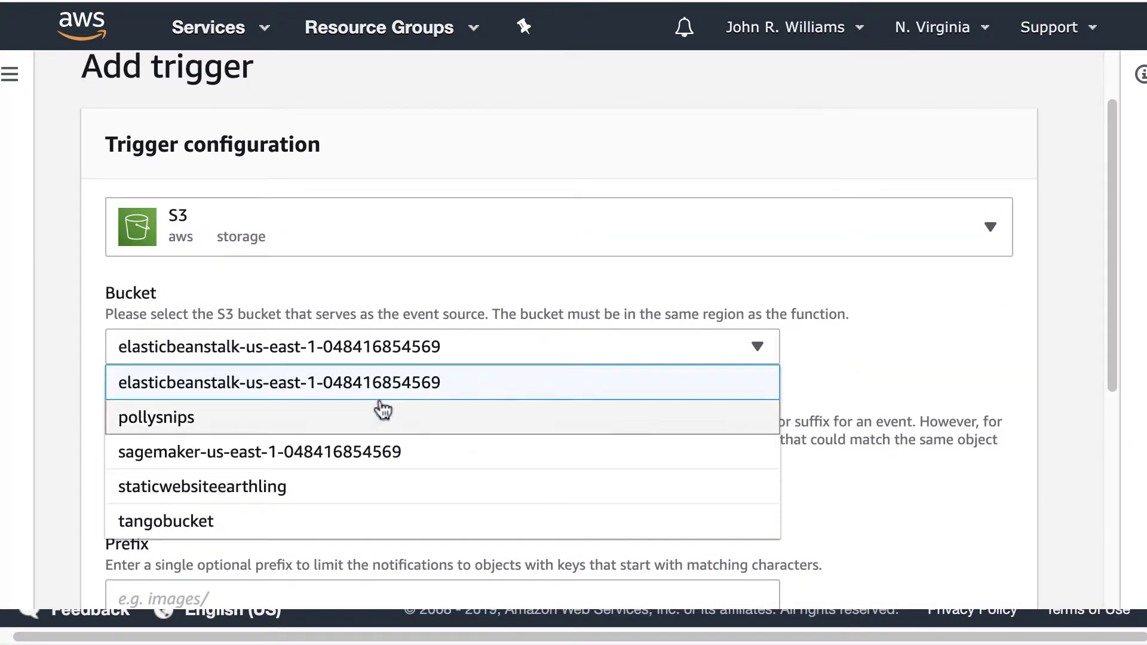
left_click(187, 530)
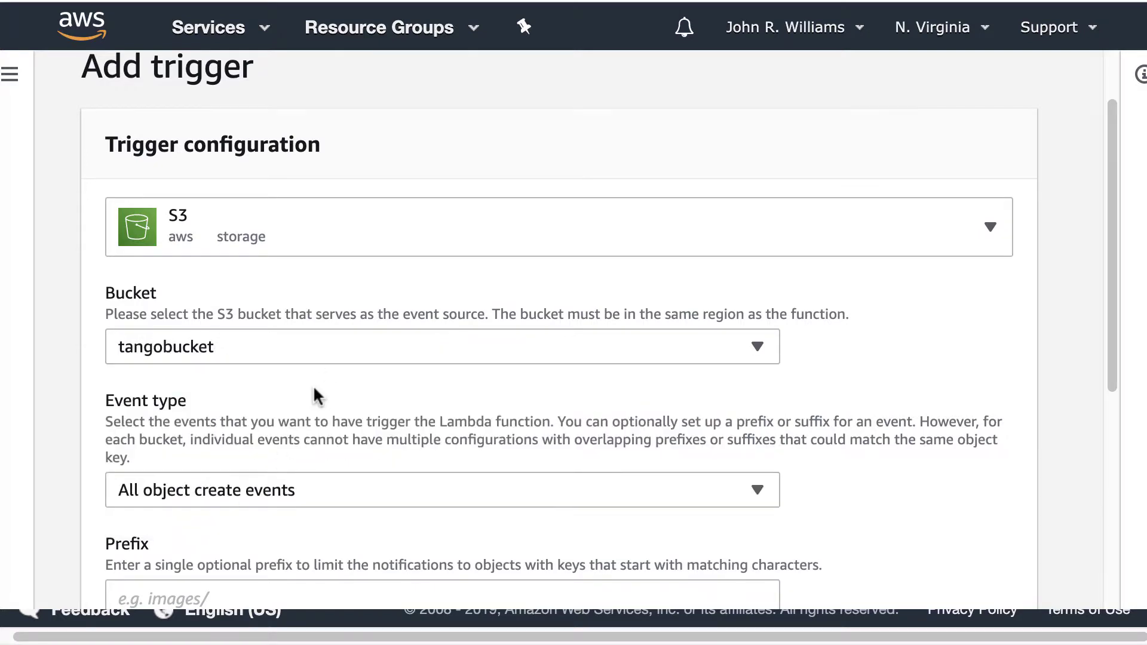
Limit the trigger to objects with the suffix .json and add it to the function.
scroll(317, 395, "down", 5)
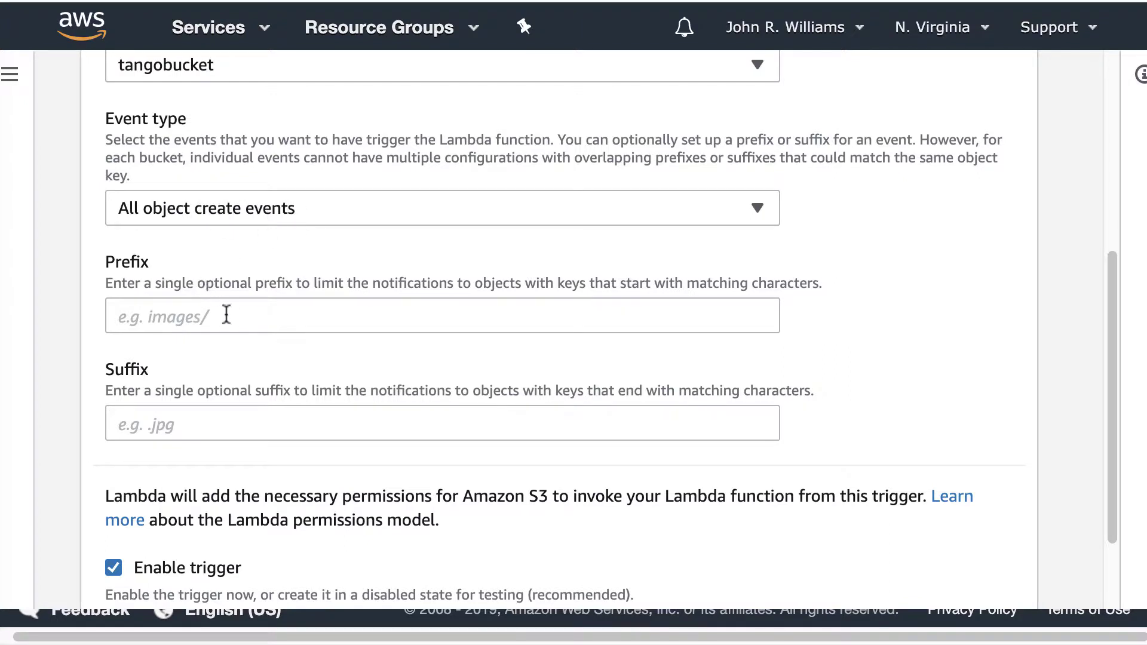
left_click(200, 415)
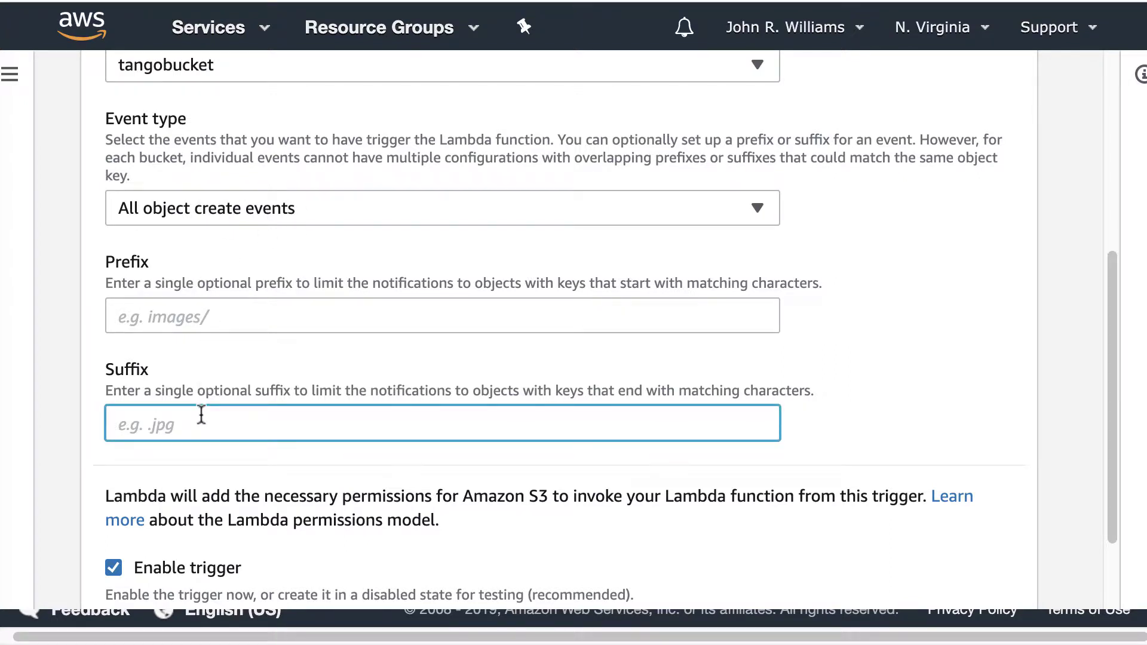
type(".json")
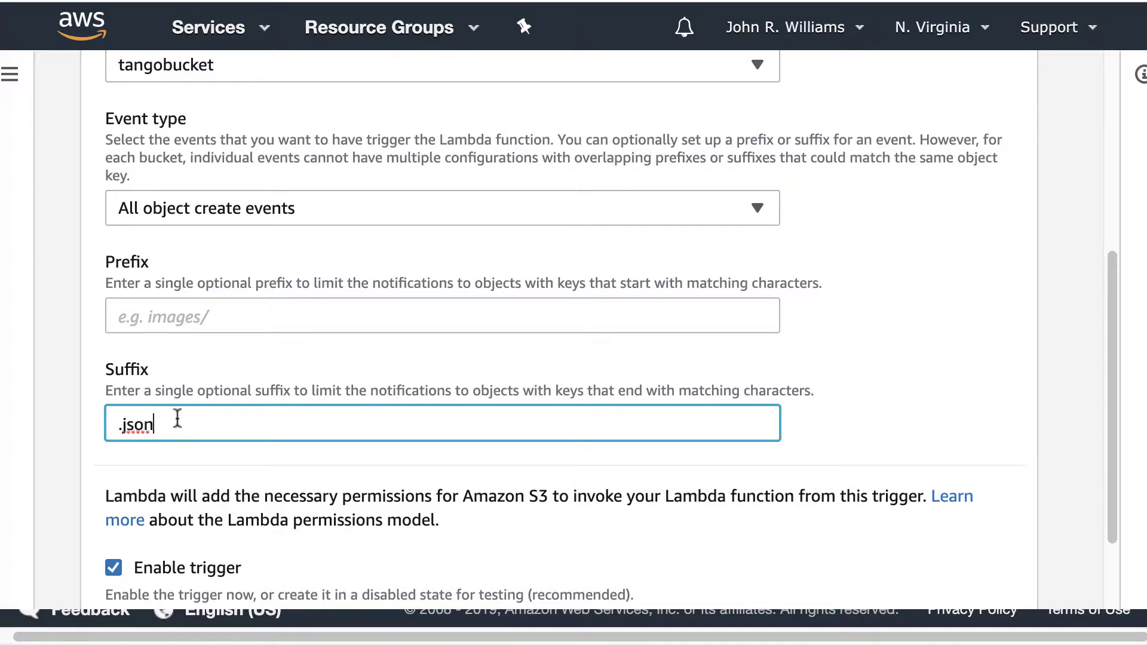
scroll(195, 421, "down", 4)
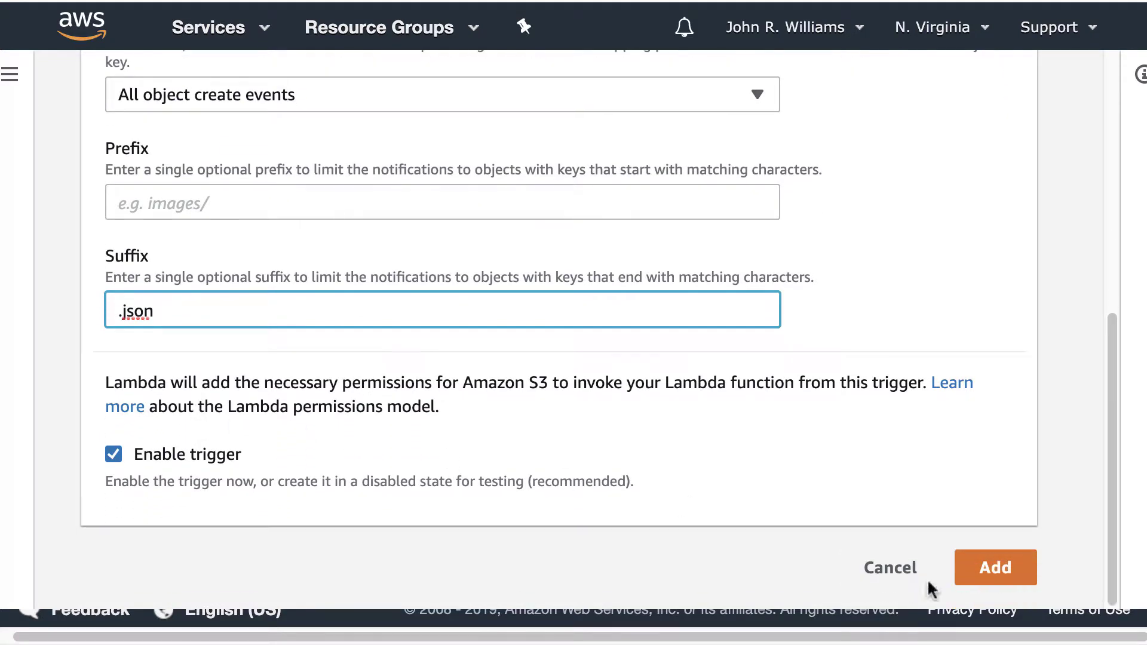
left_click(995, 566)
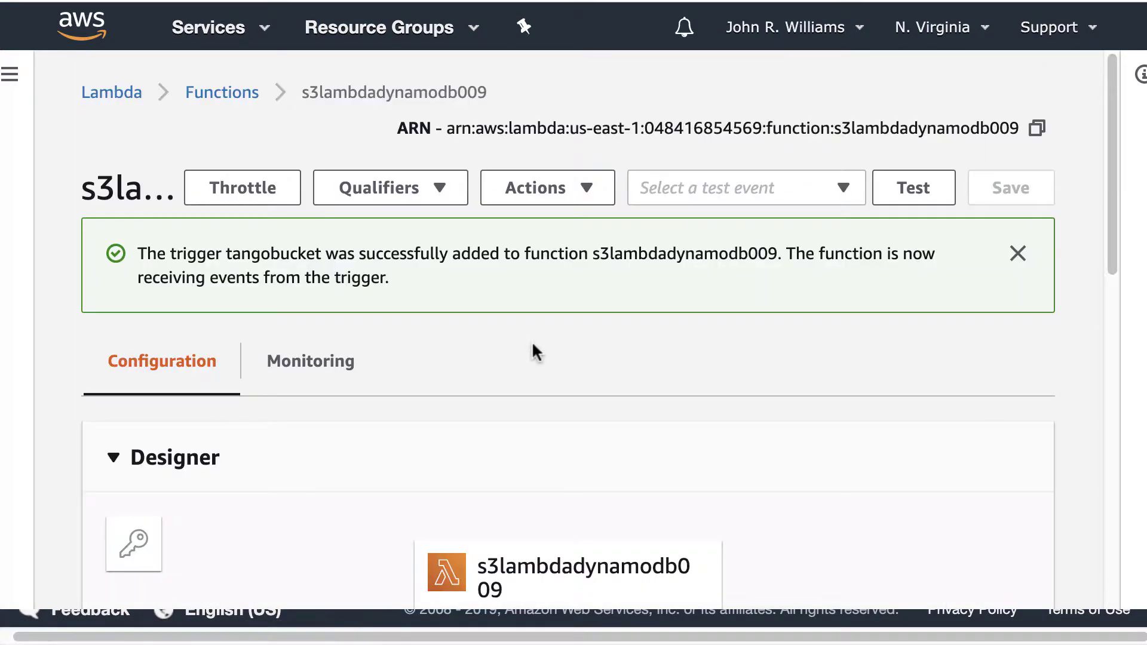
Go to the DynamoDB service and view the items of the contacts table.
scroll(513, 381, "down", 5)
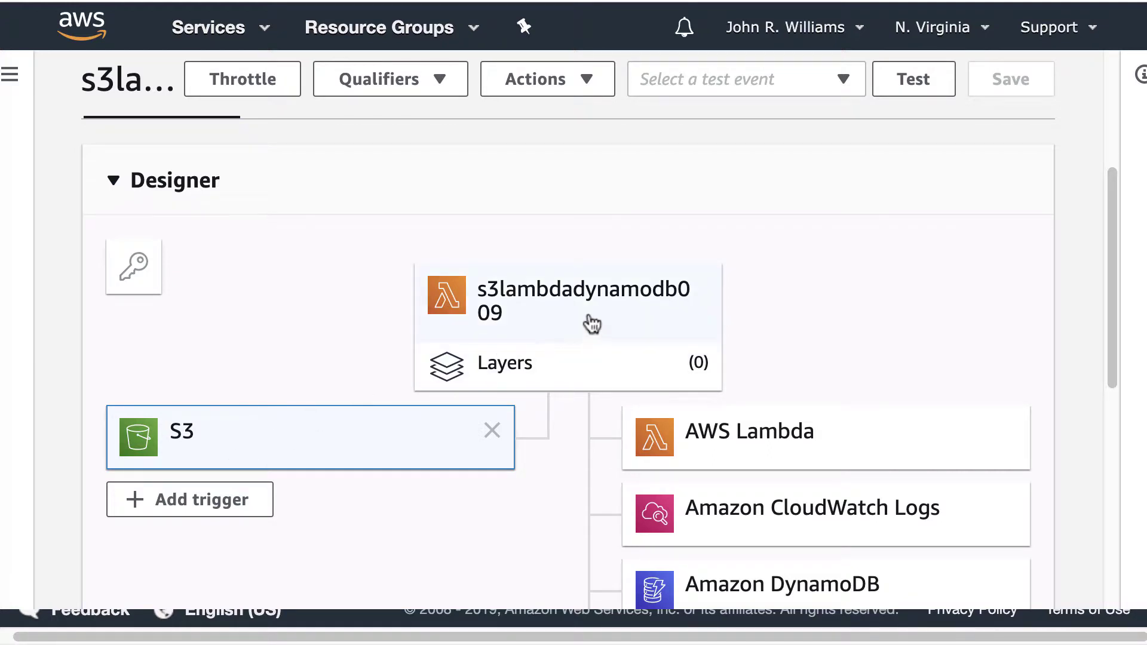
scroll(783, 346, "down", 1)
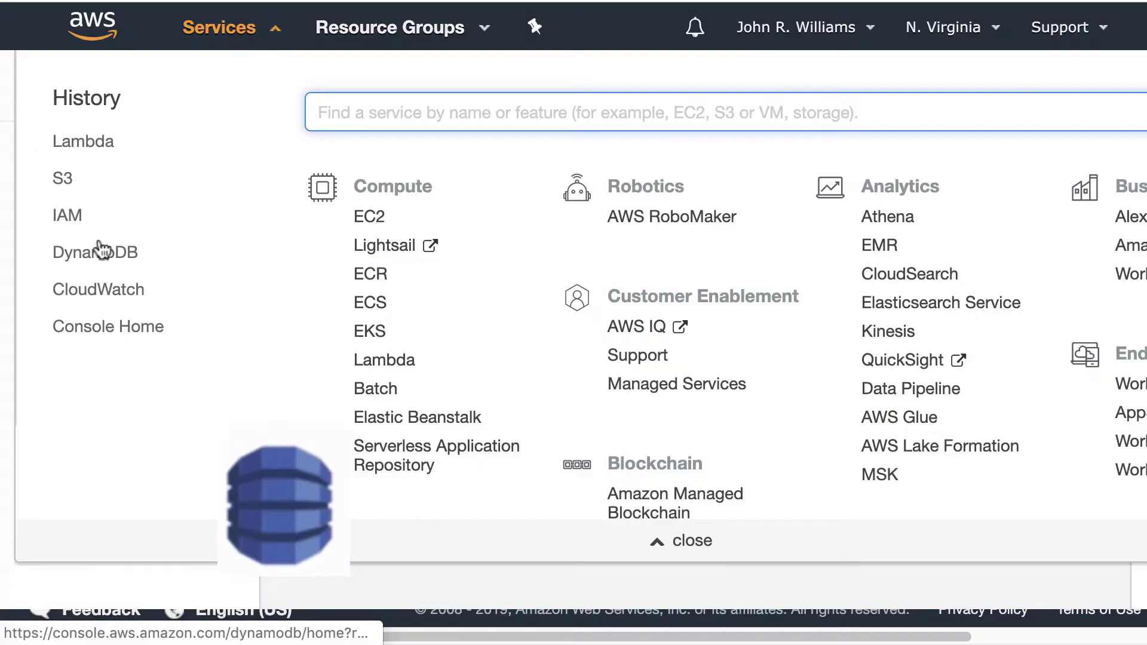
left_click(151, 267)
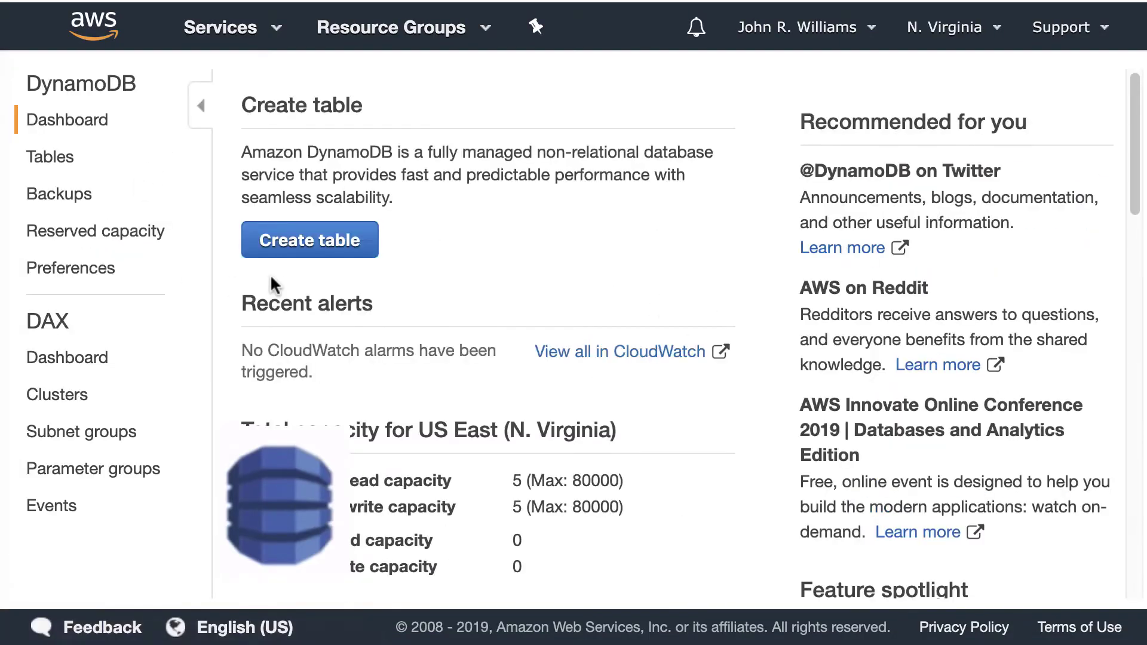
left_click(66, 159)
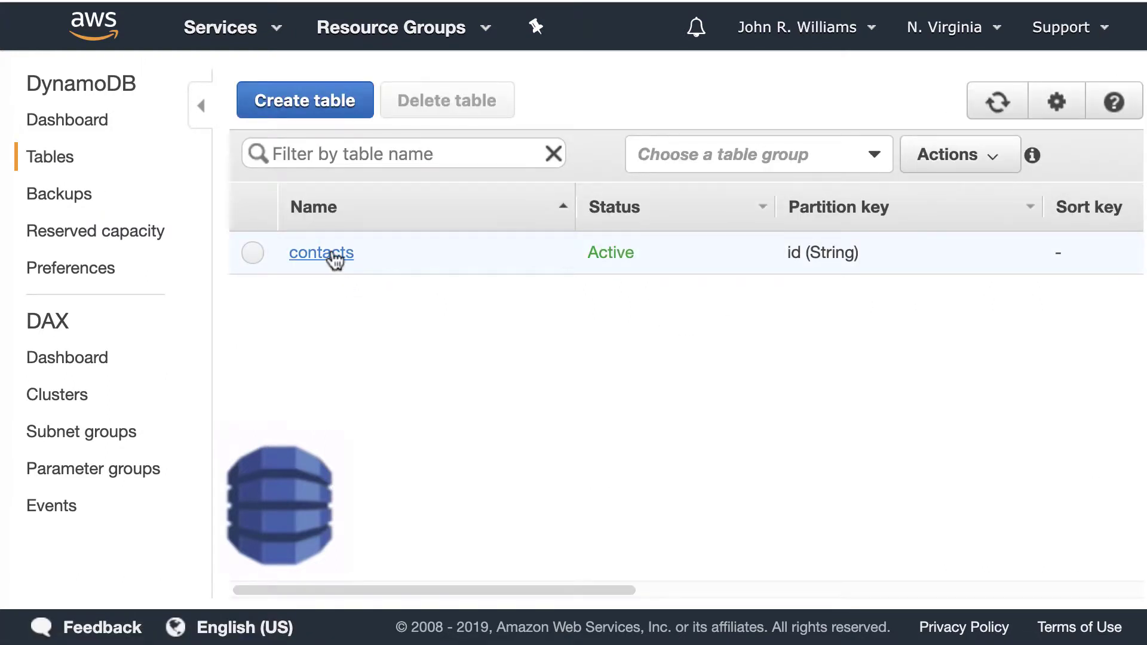
left_click(335, 256)
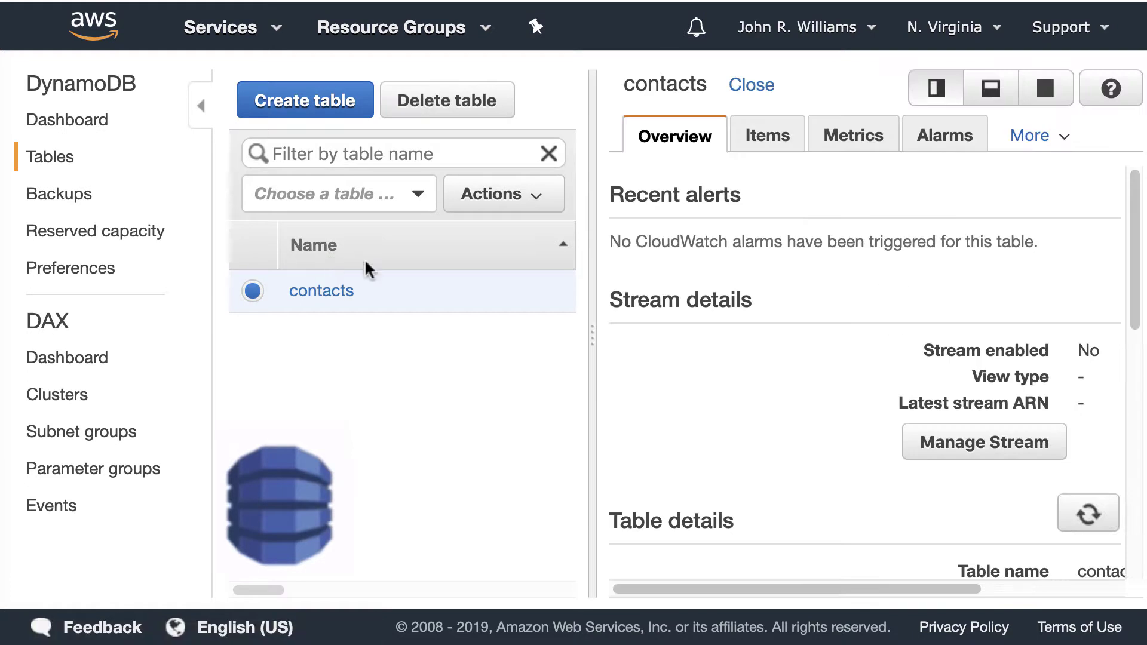
scroll(830, 299, "down", 3)
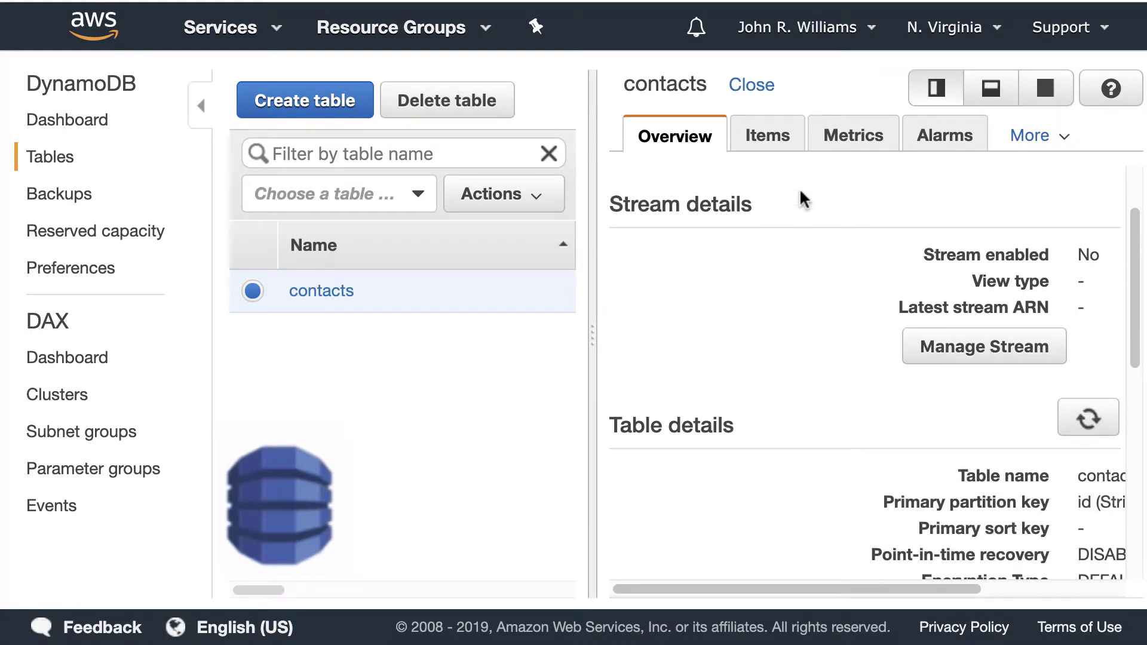
left_click(770, 140)
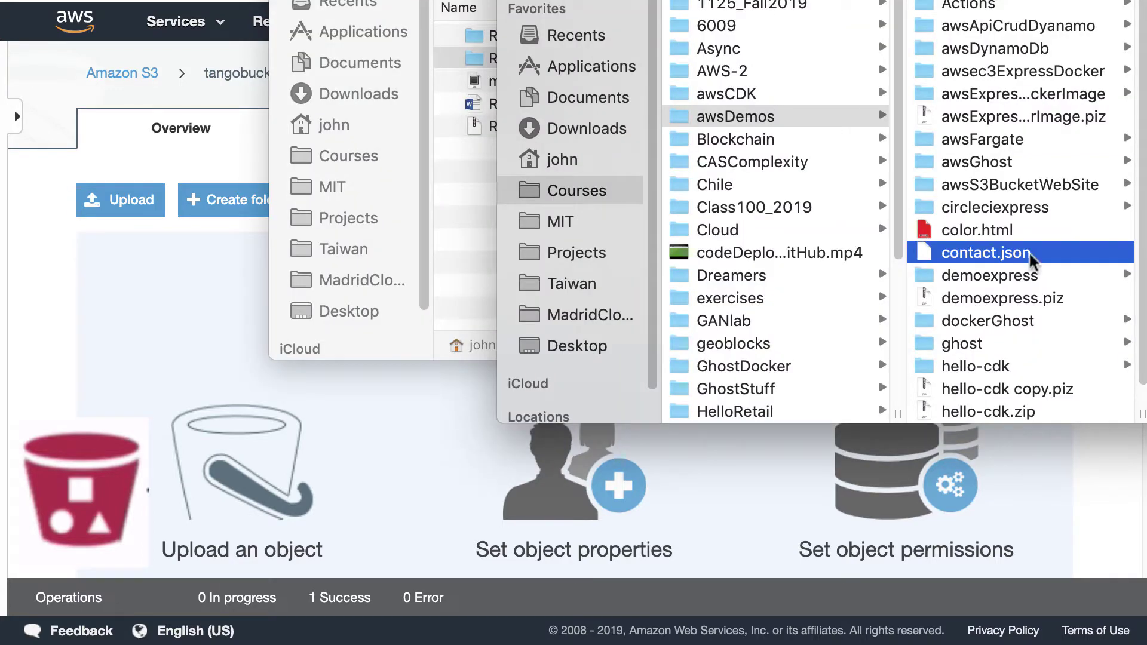
Add contact.json from the awsDemos folder to the tangobucket upload and grant public read access to it.
left_click_drag(984, 251, 410, 428)
left_click(1053, 569)
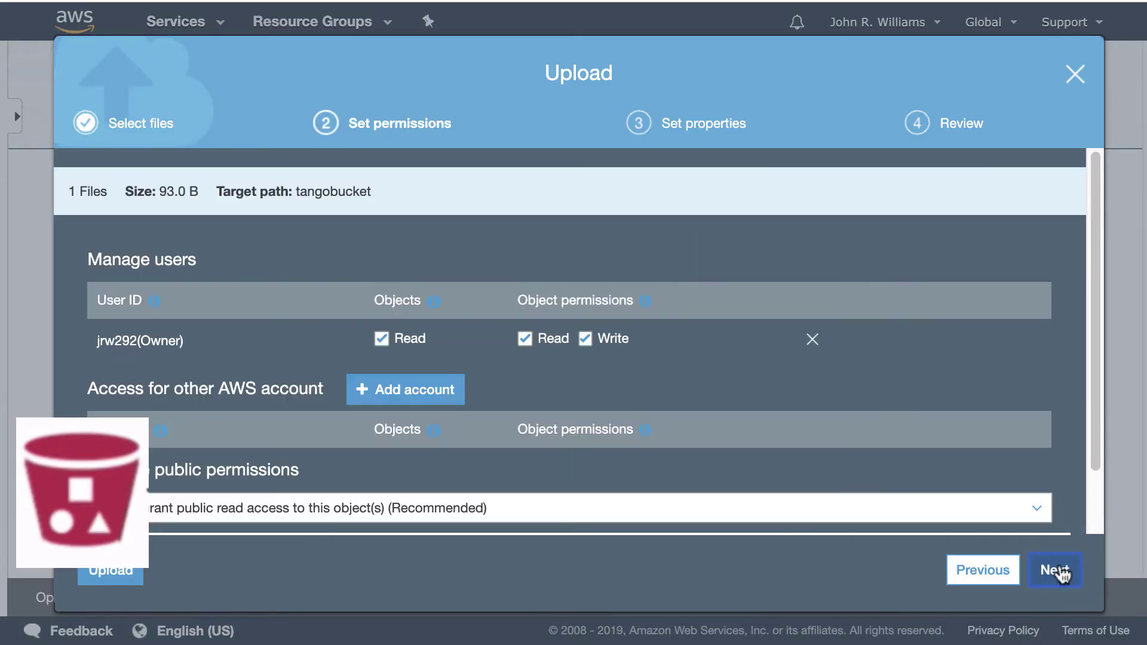
left_click(514, 505)
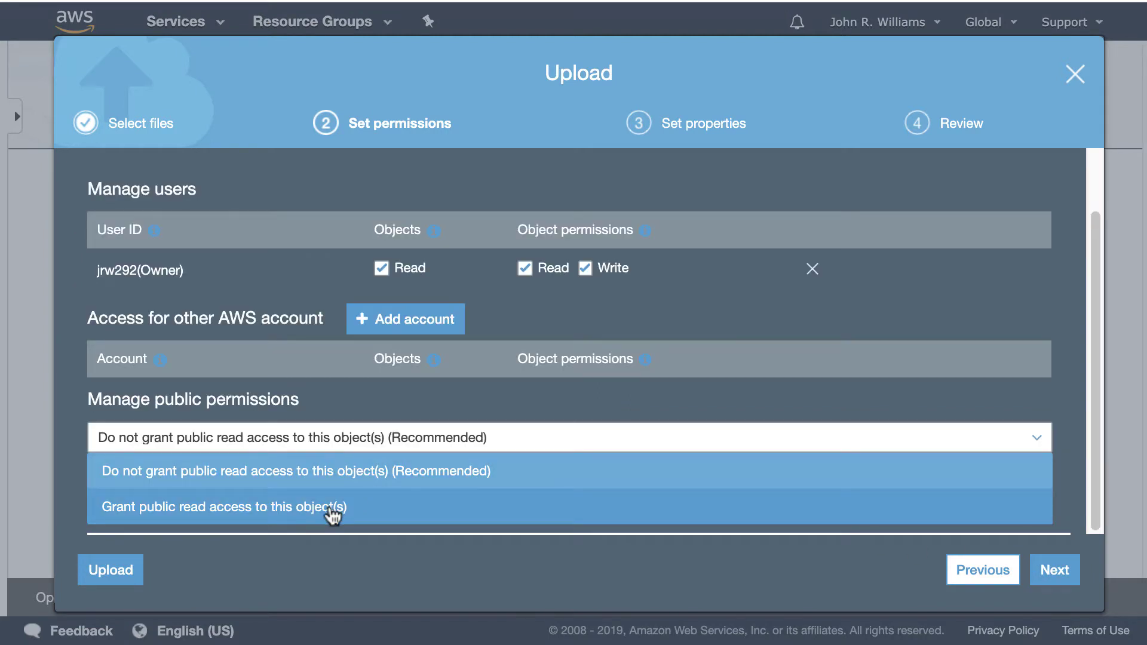
left_click(331, 508)
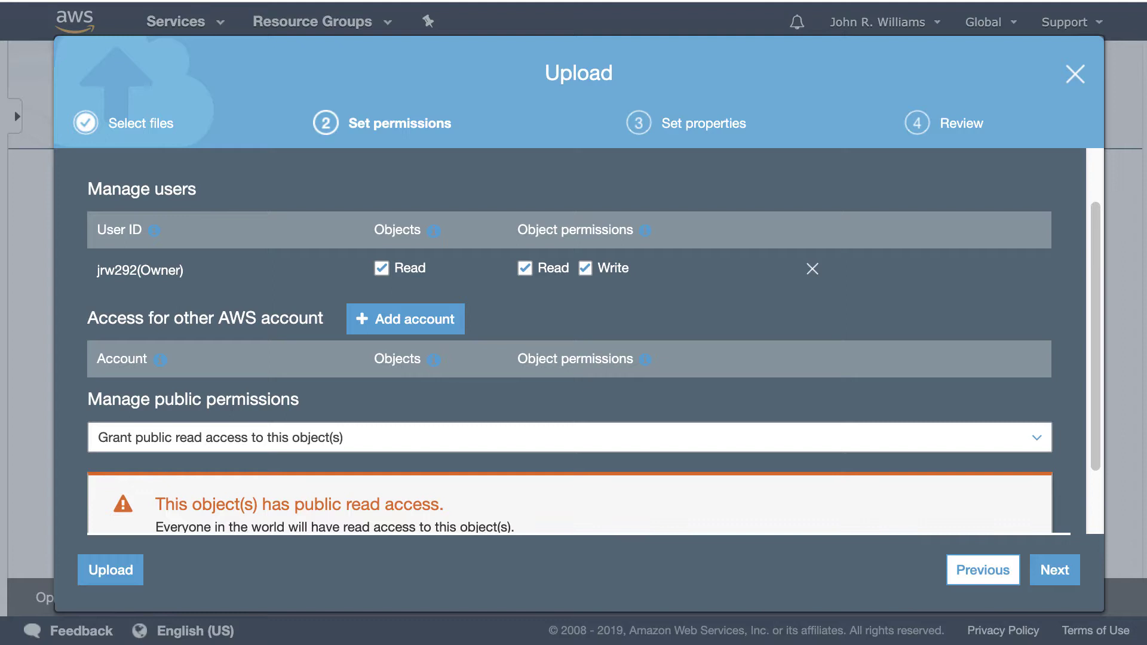
Keep the default storage properties and upload the file to the bucket.
left_click(1053, 571)
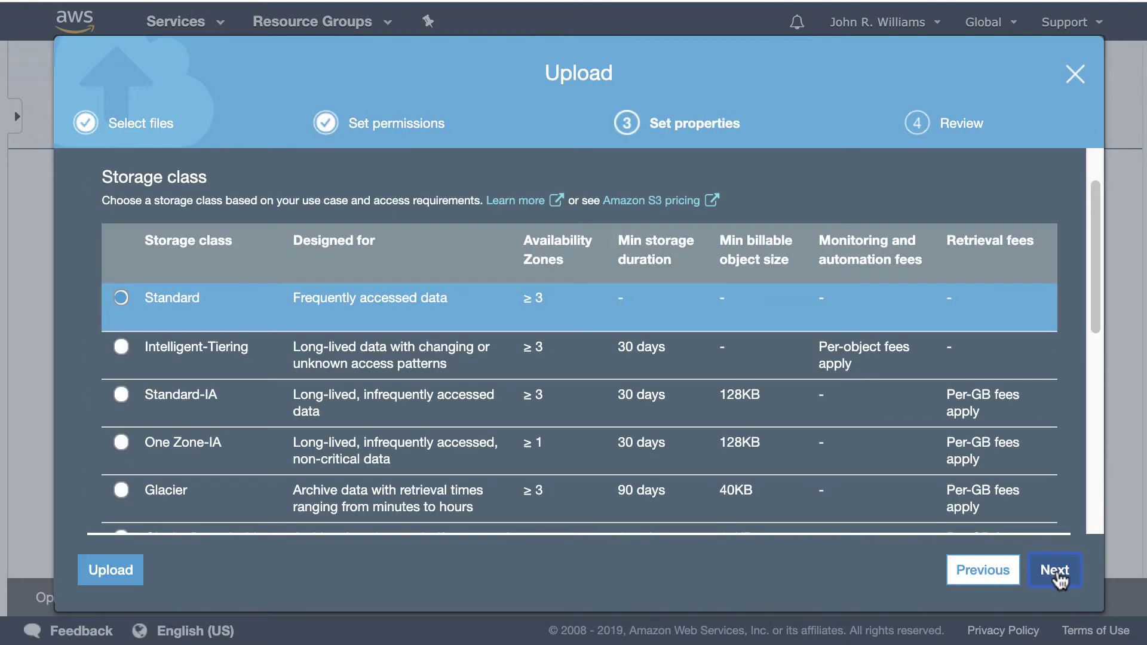
left_click(1054, 571)
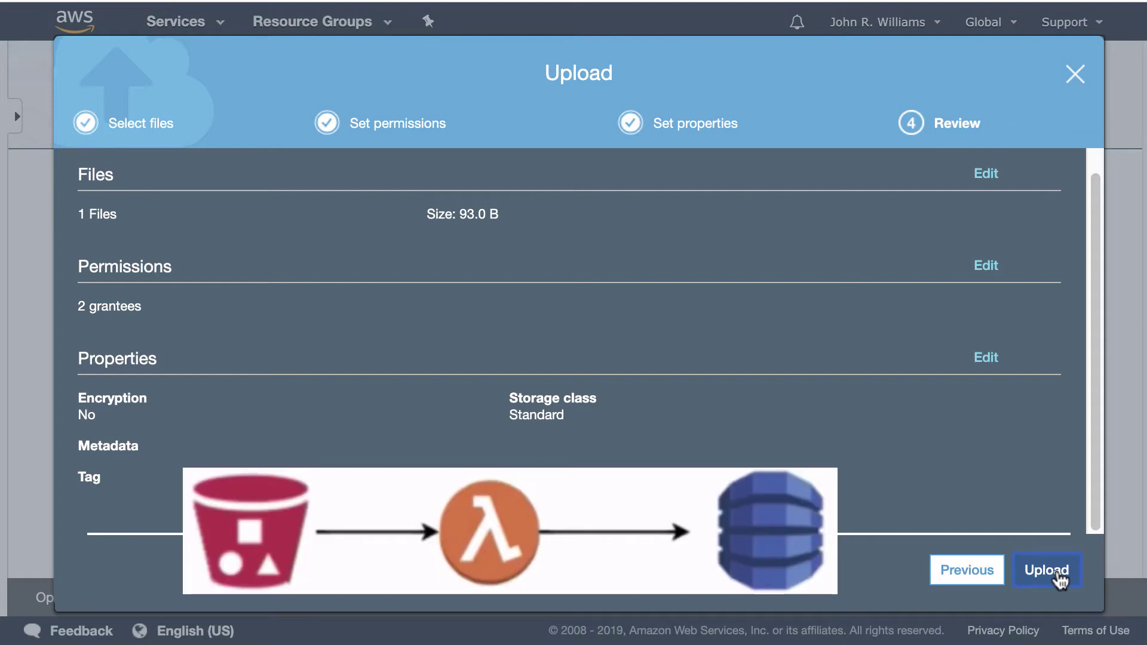
left_click(1056, 570)
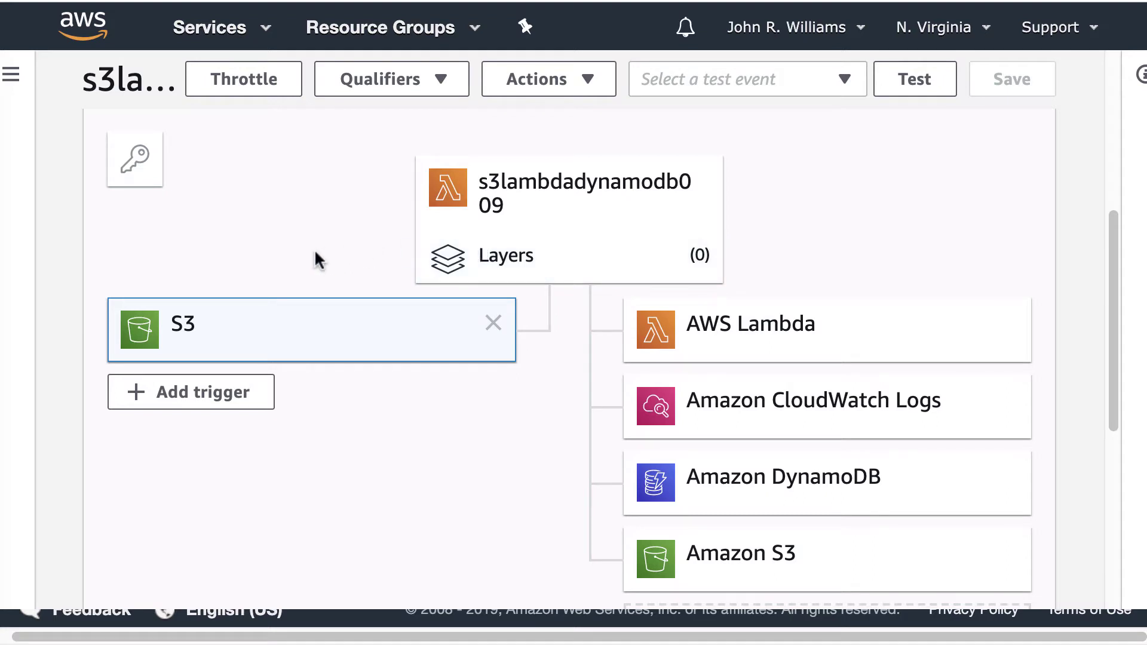
Examine the function's S3 trigger details for tangobucket in the Lambda console.
scroll(379, 383, "down", 7)
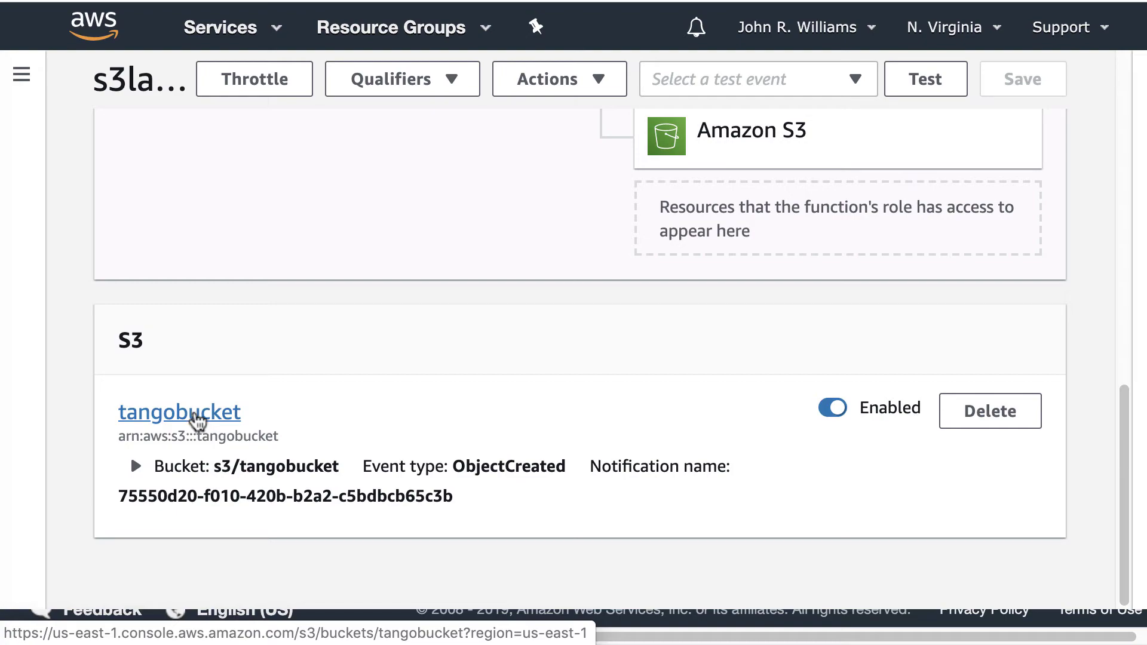
left_click(195, 418)
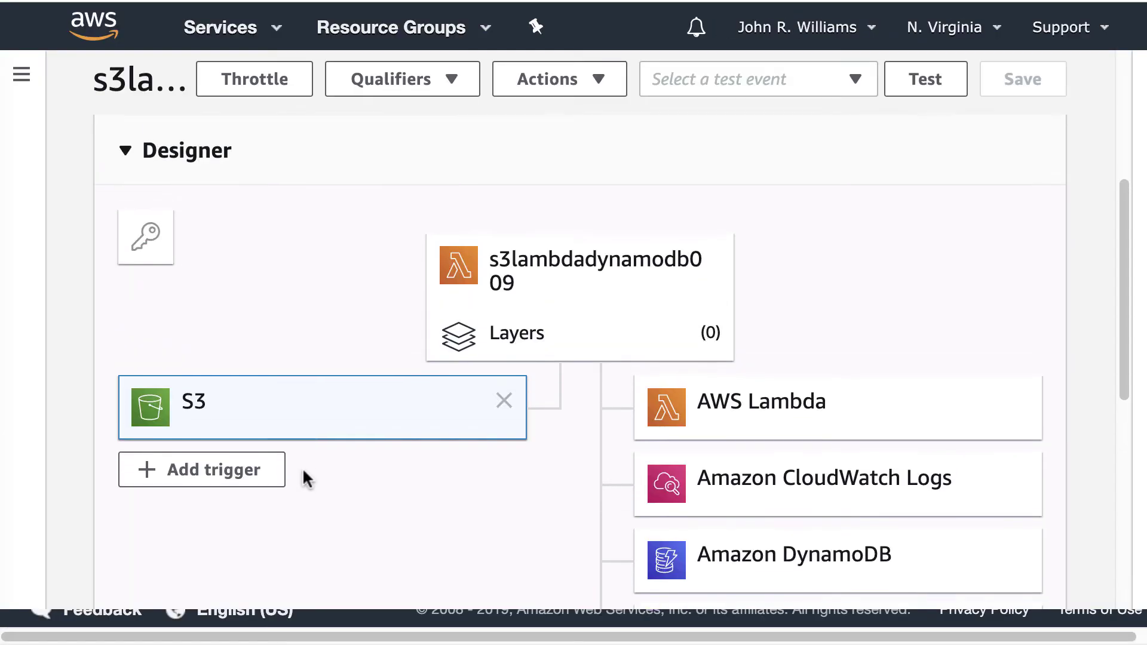
scroll(302, 467, "up", 2)
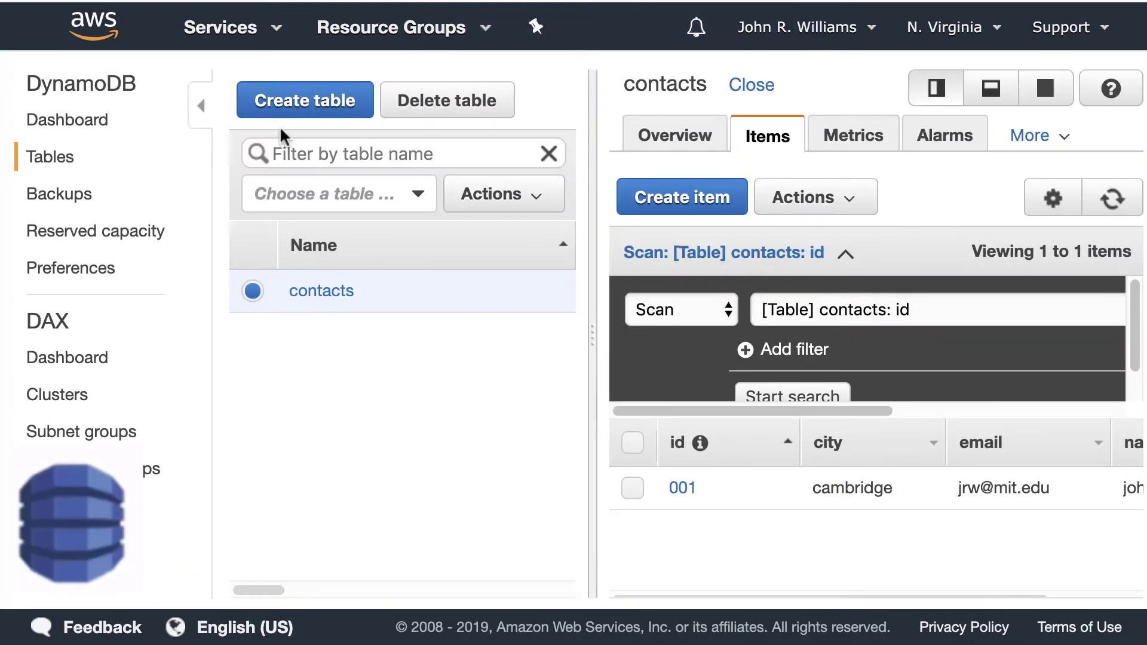
Reload the DynamoDB contacts table and check its items for the uploaded contact.
key("ctrl+r")
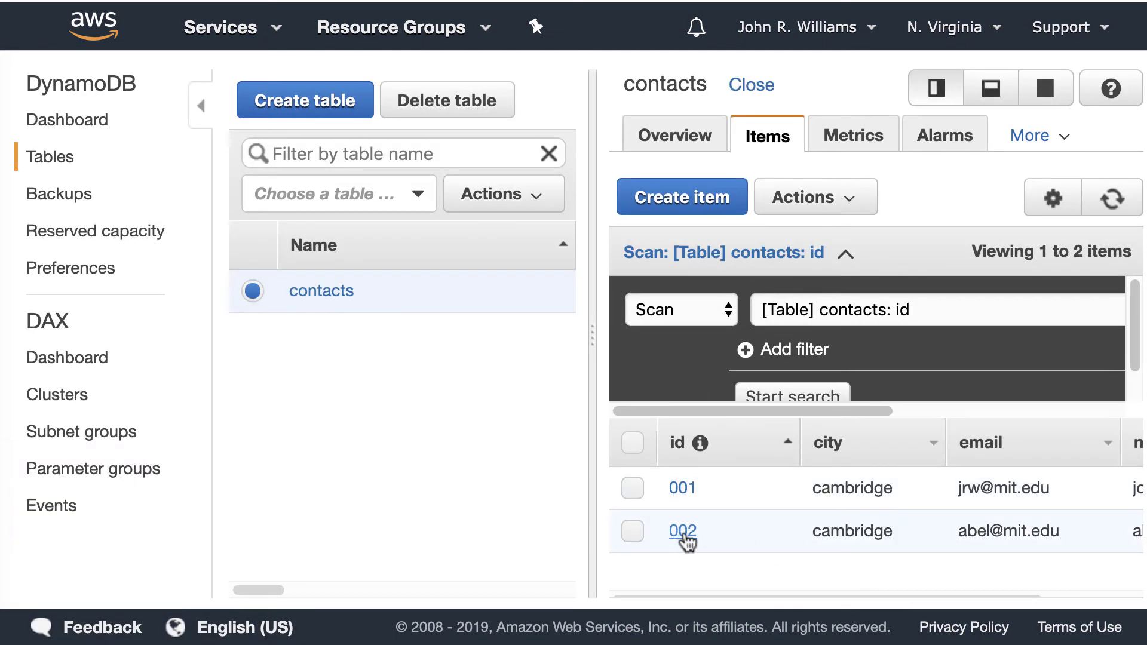
mouse_move(832, 532)
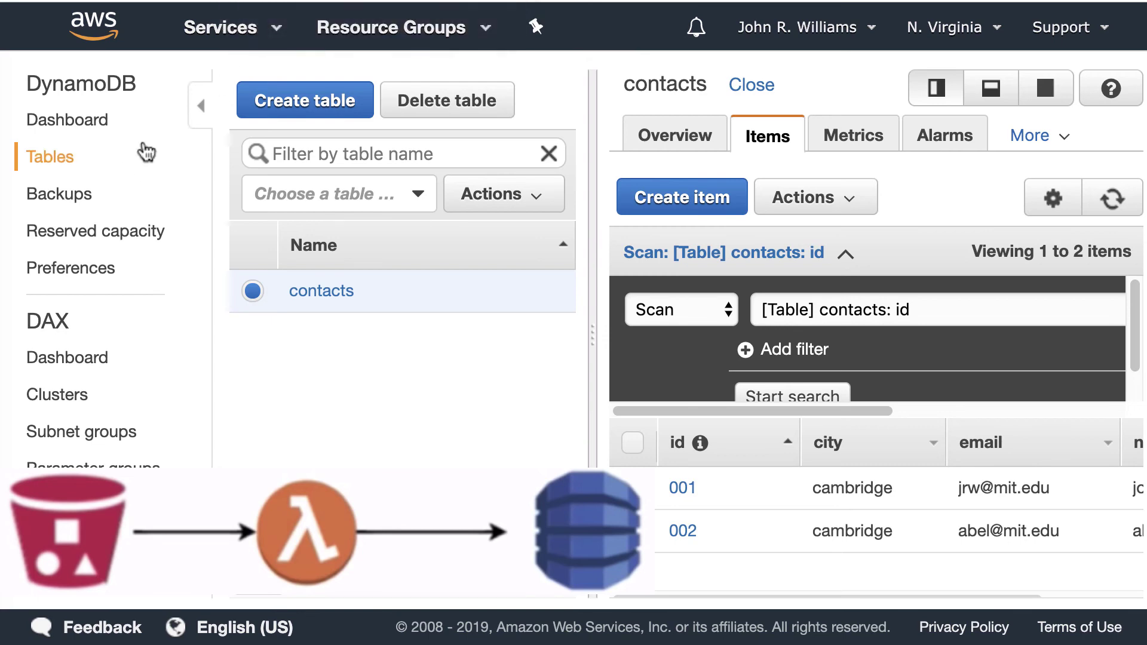
left_click(2, 218)
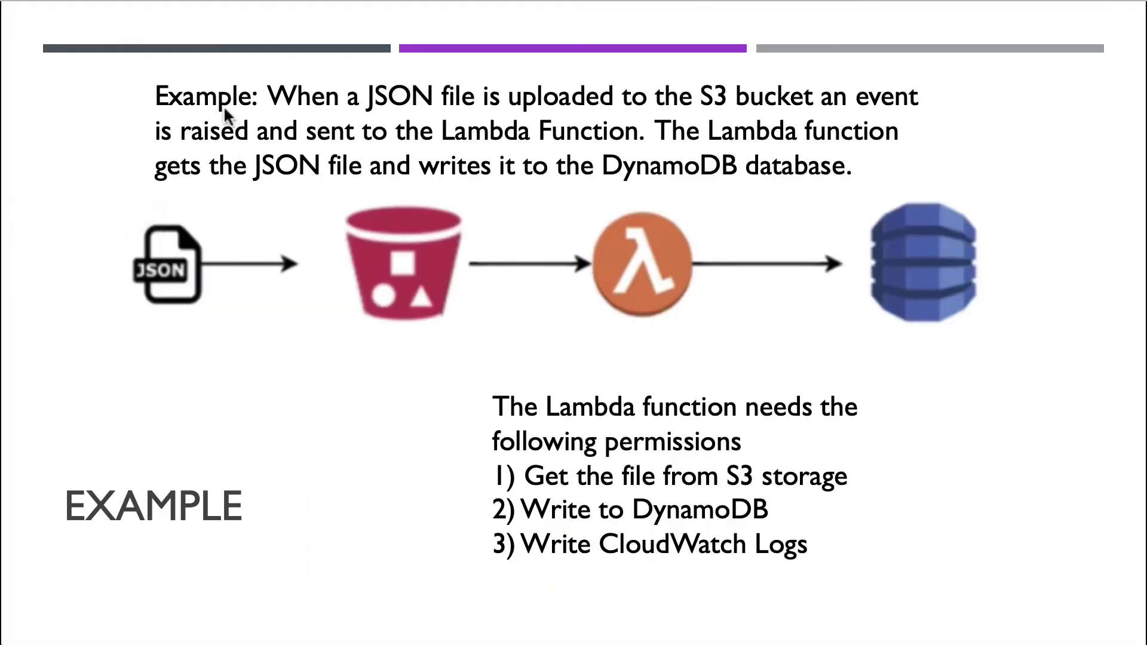